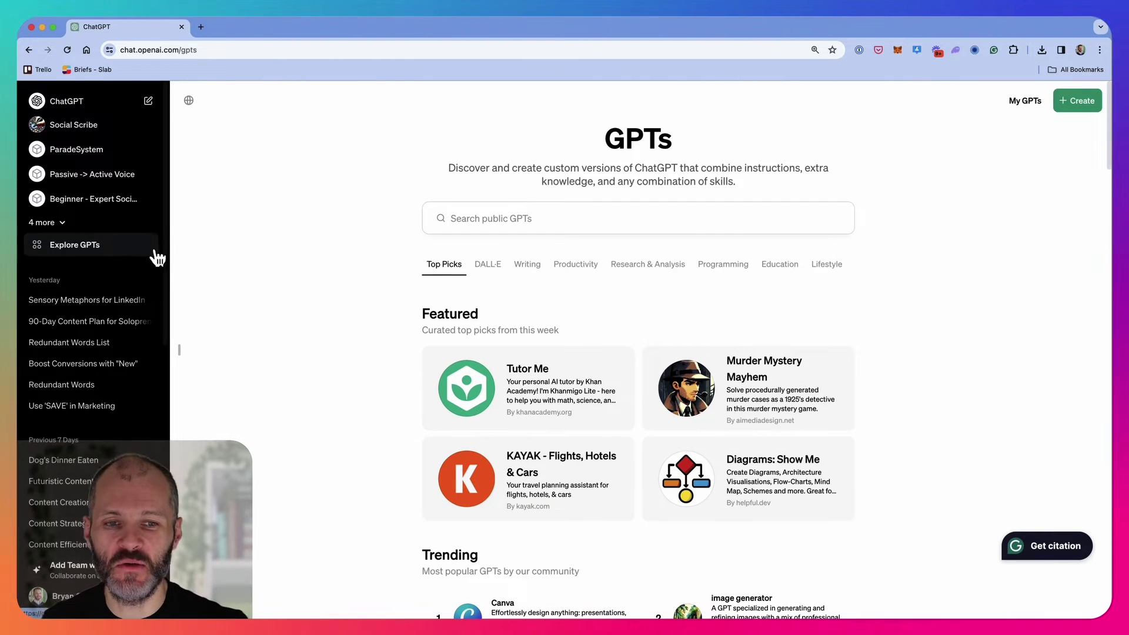
- Scroll Explore GPTs down to the Writing section, then start a new custom GPT with + Create
scroll(575, 360, down, 1)
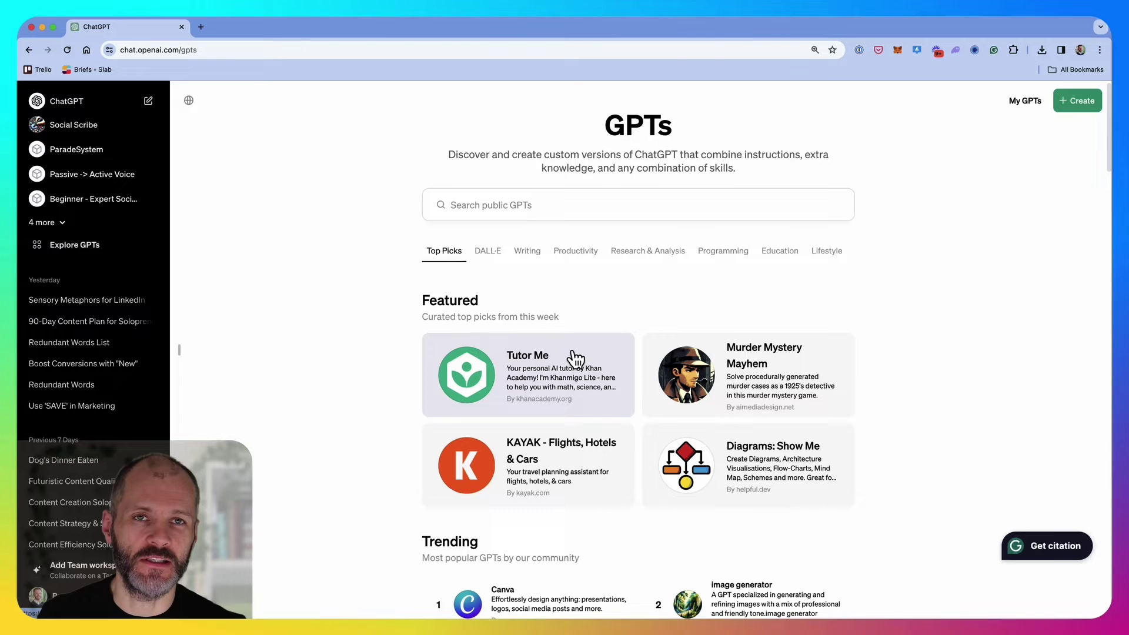
scroll(574, 359, down, 3)
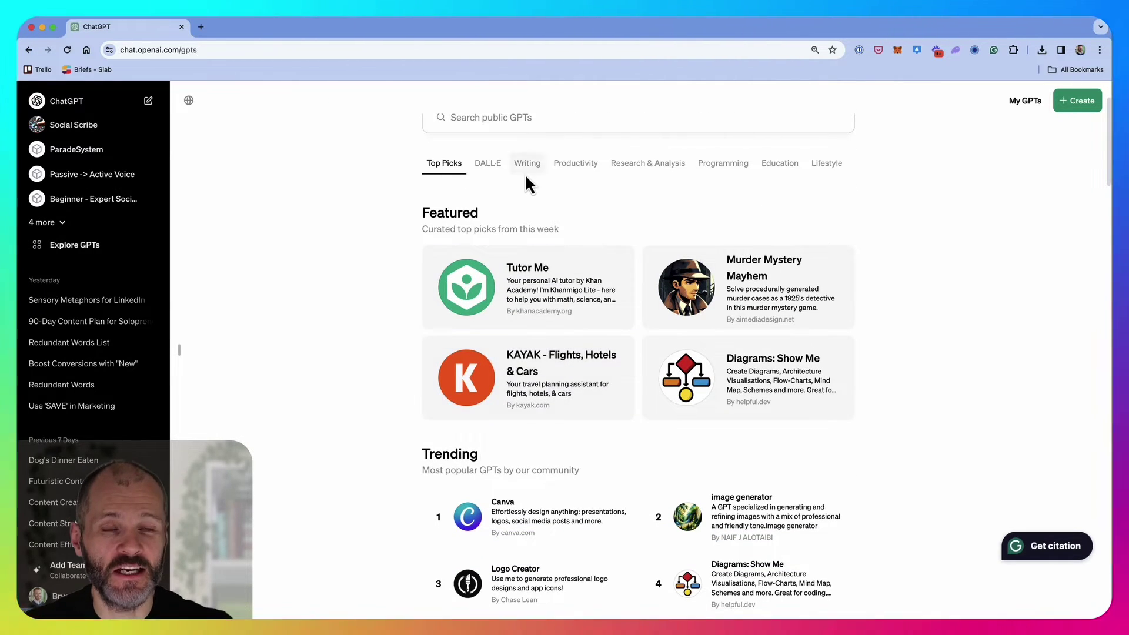
scroll(618, 292, down, 14)
scroll(618, 292, down, 20)
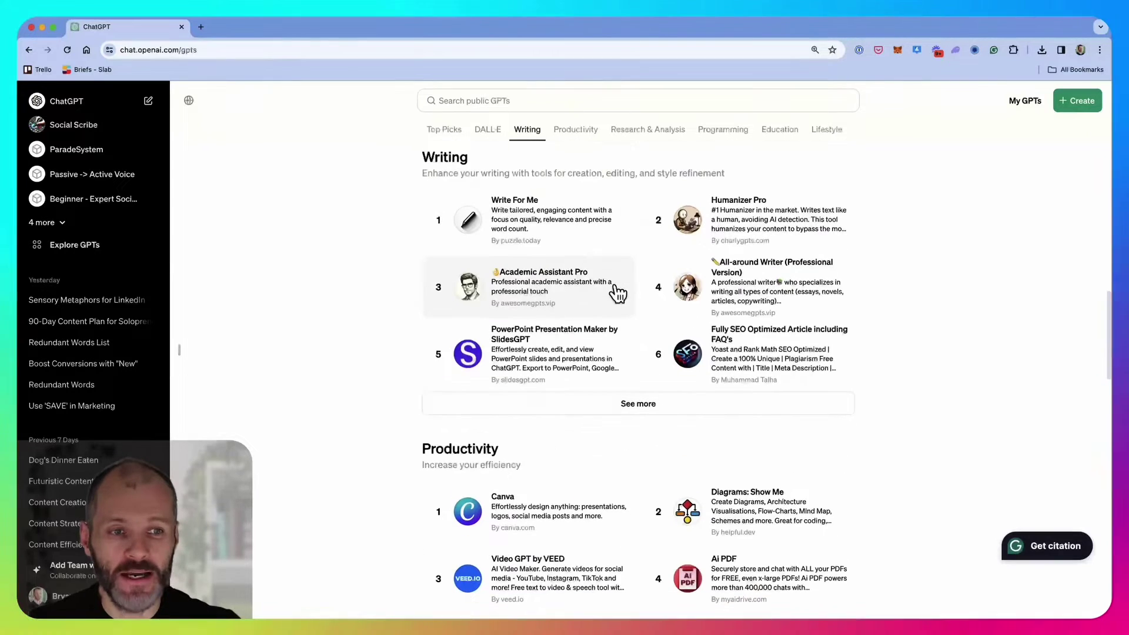
click(1081, 105)
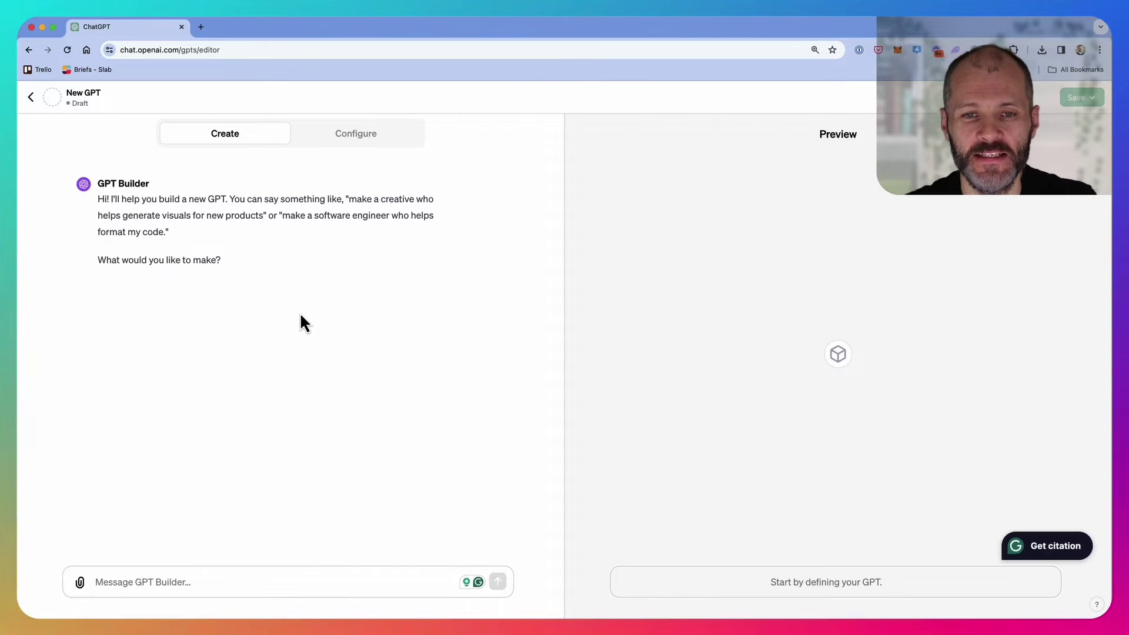
- Request a GPT that turns passive sentences into active voice and accept the name Voice Transformer
drag(299, 312, 101, 193)
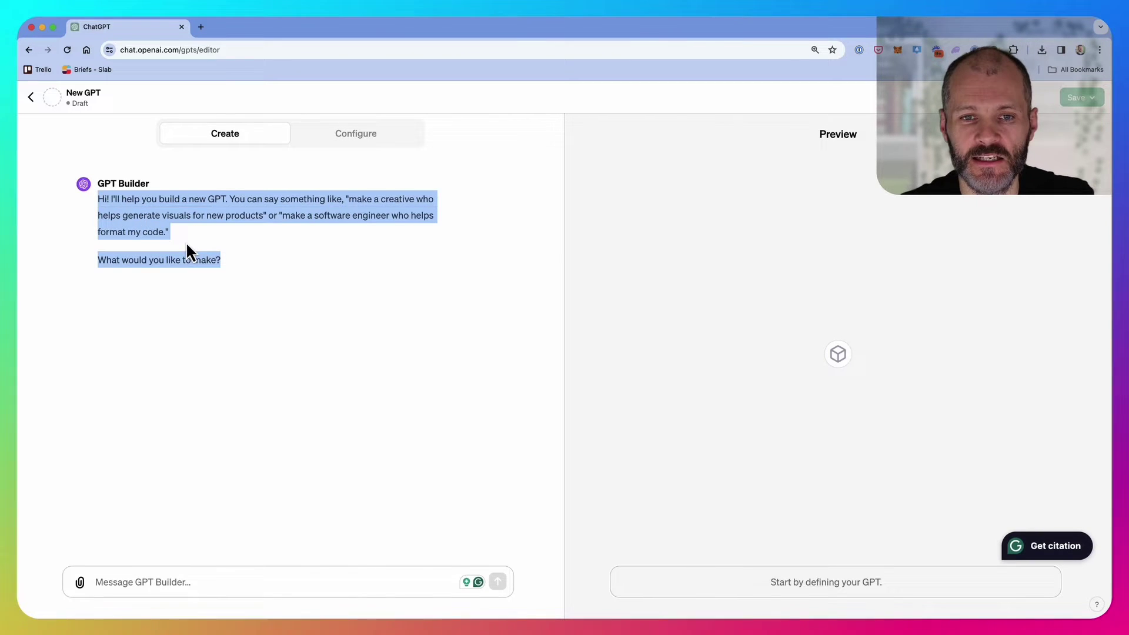
click(379, 147)
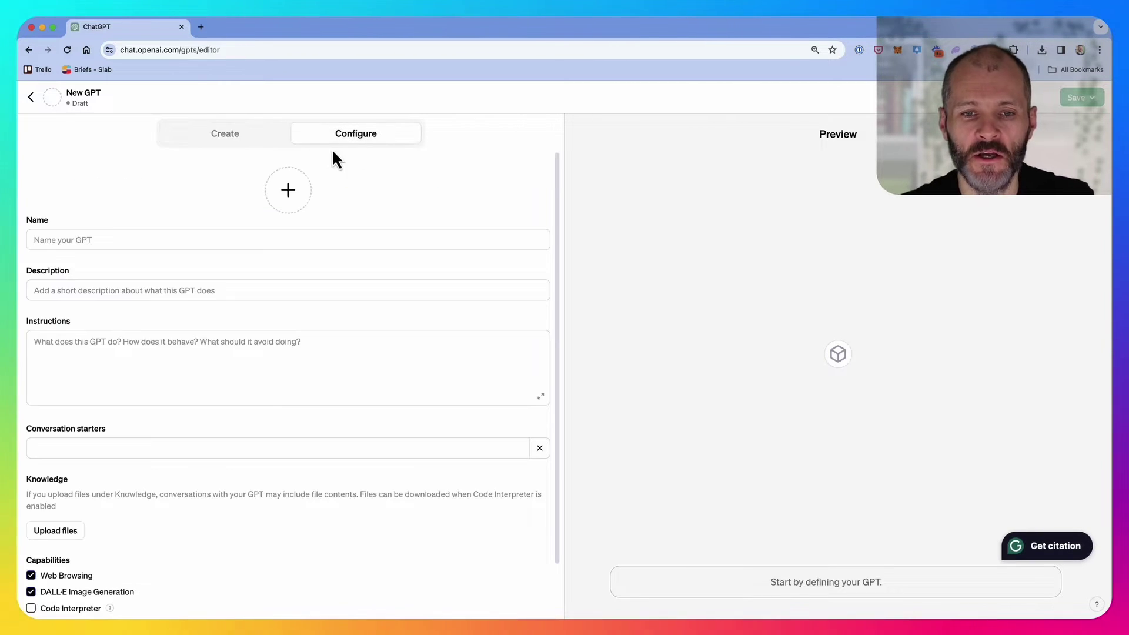
click(253, 144)
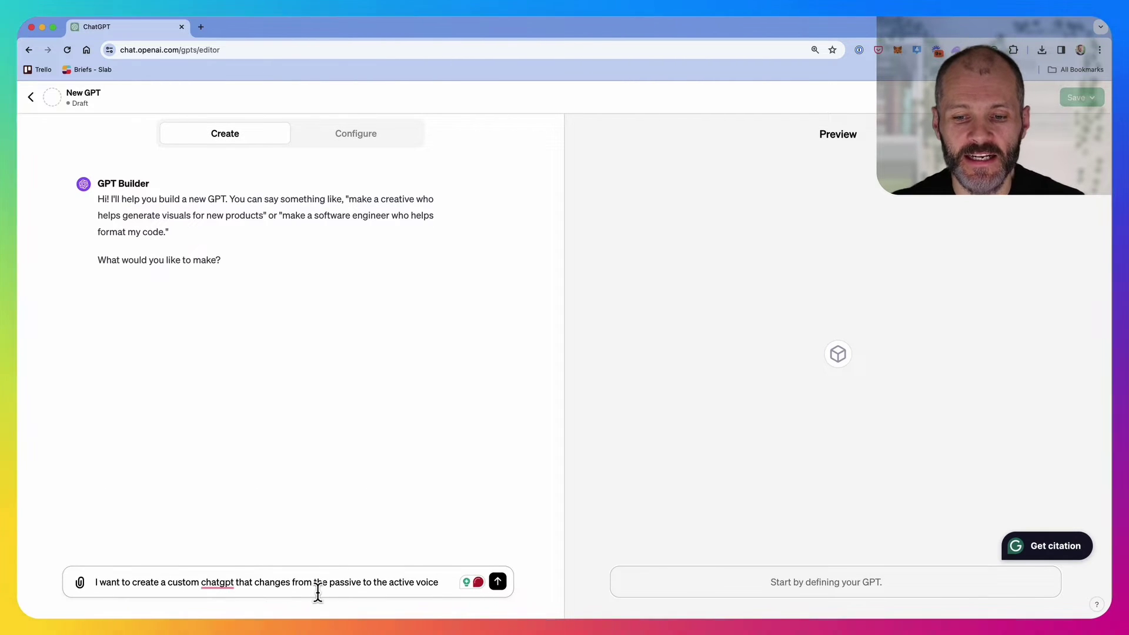
key(Return)
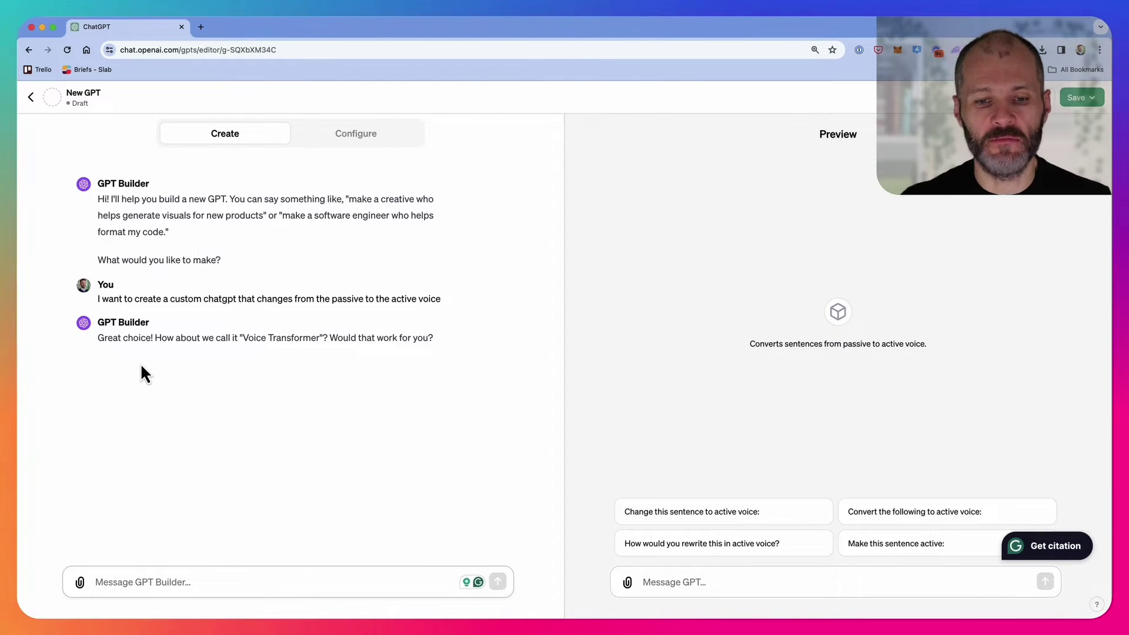
text(Yes)
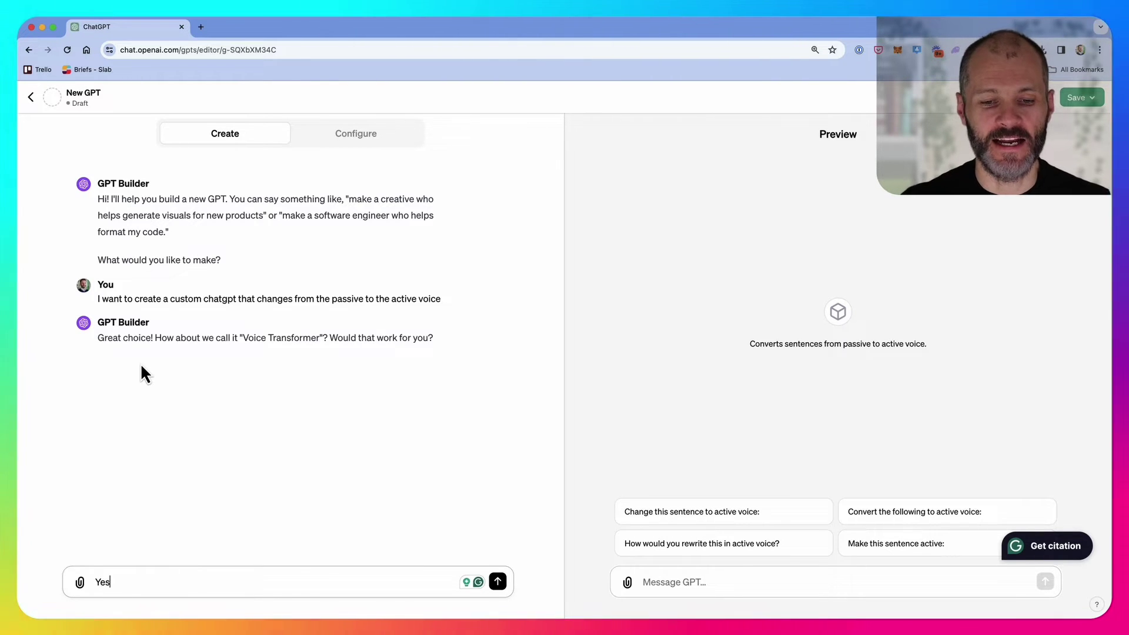
key(Return)
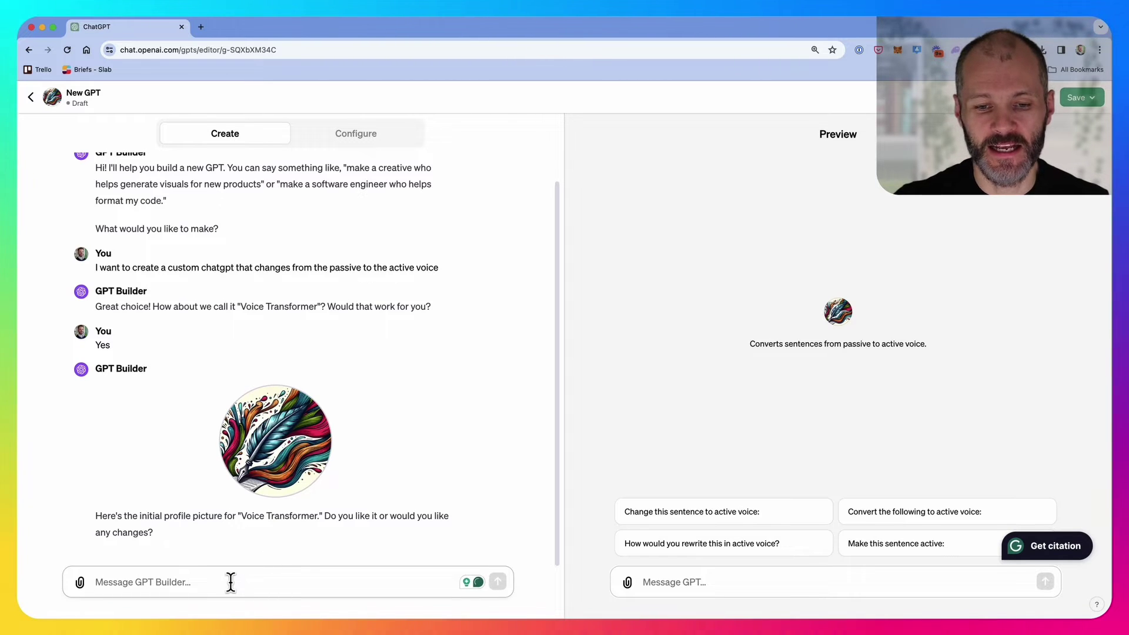
- Accept the generated profile picture and send edited instructions with the dinner example
text(Yes)
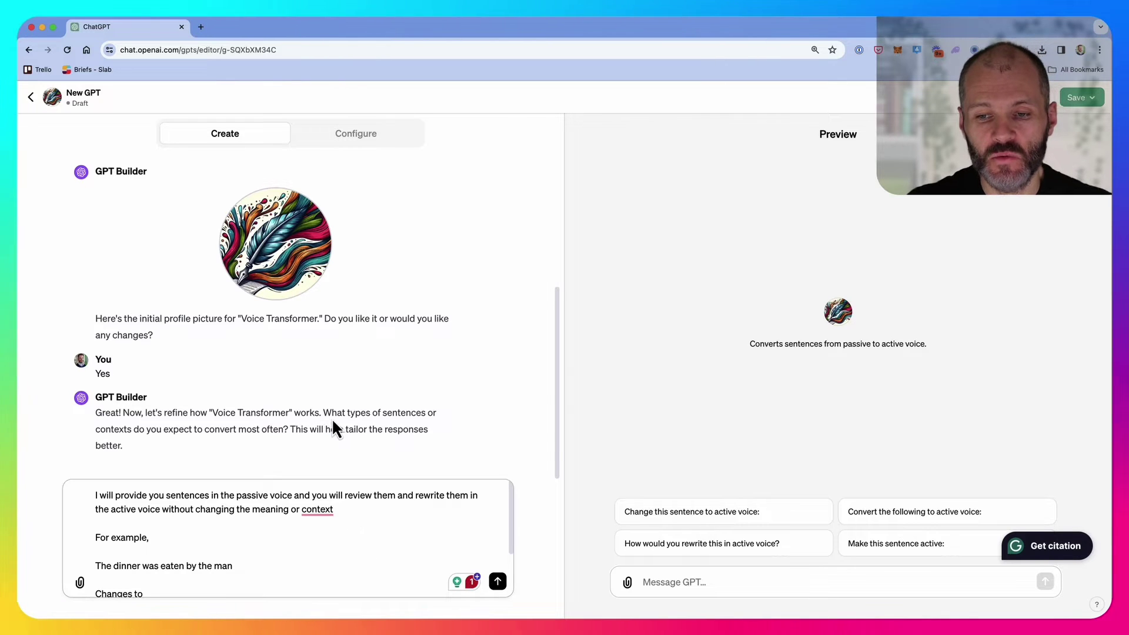
drag(325, 415, 339, 430)
click(222, 437)
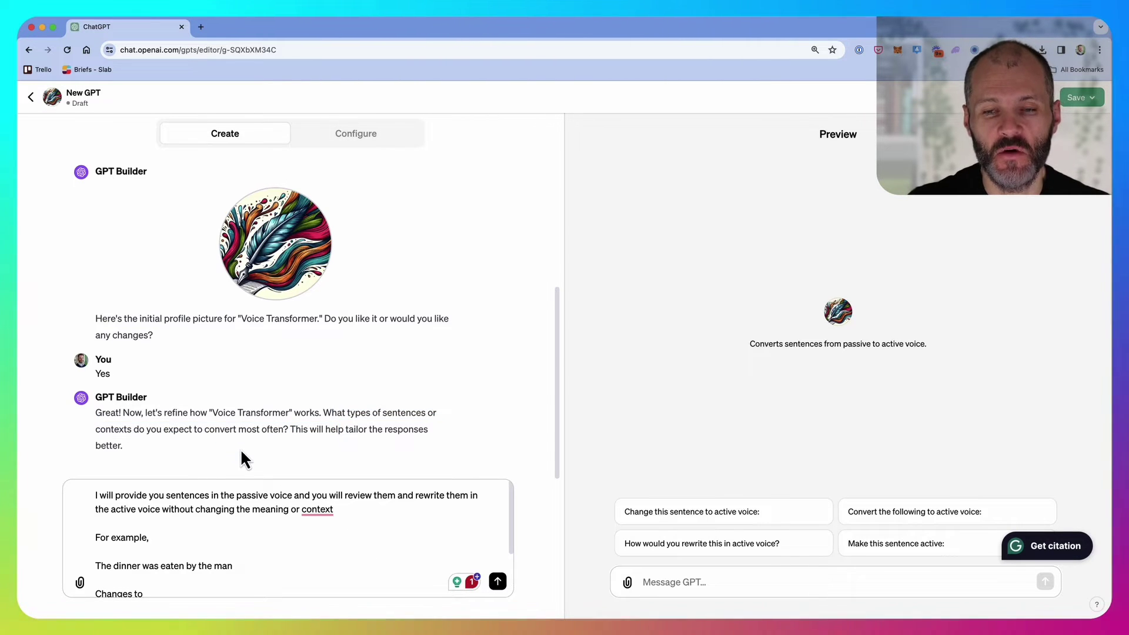
click(135, 494)
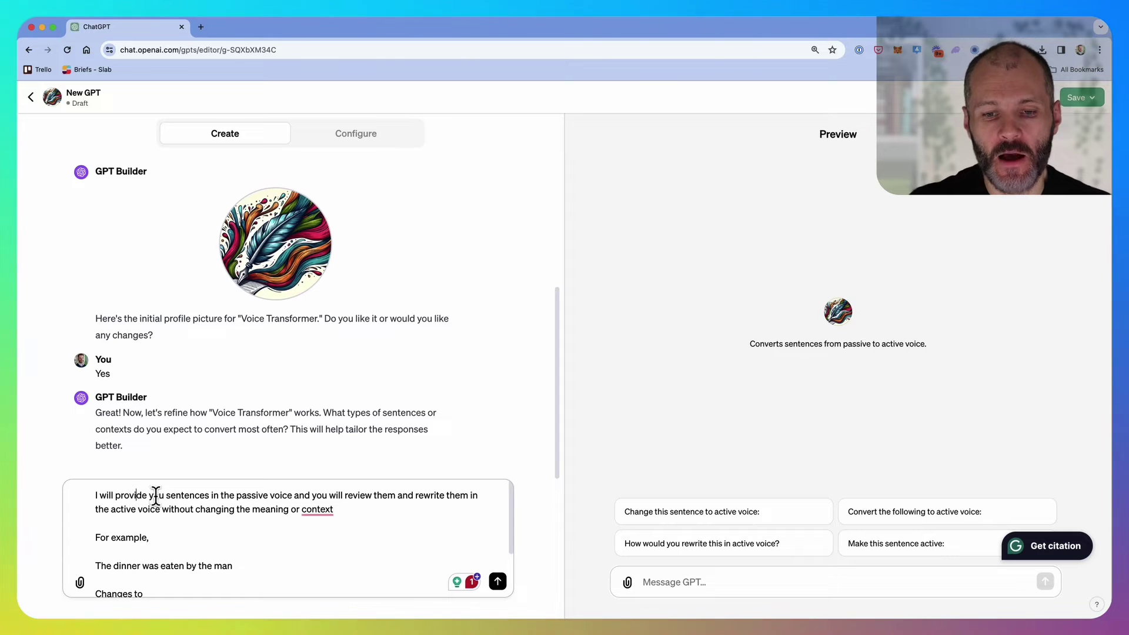
click(263, 498)
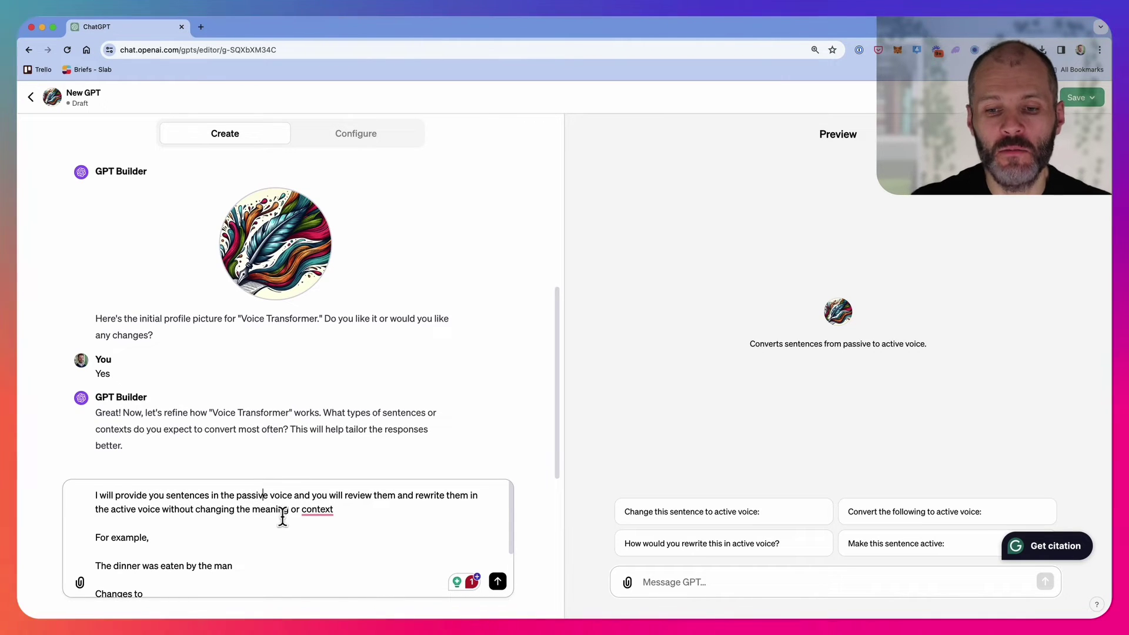
scroll(169, 529, down, 2)
drag(235, 527, 107, 528)
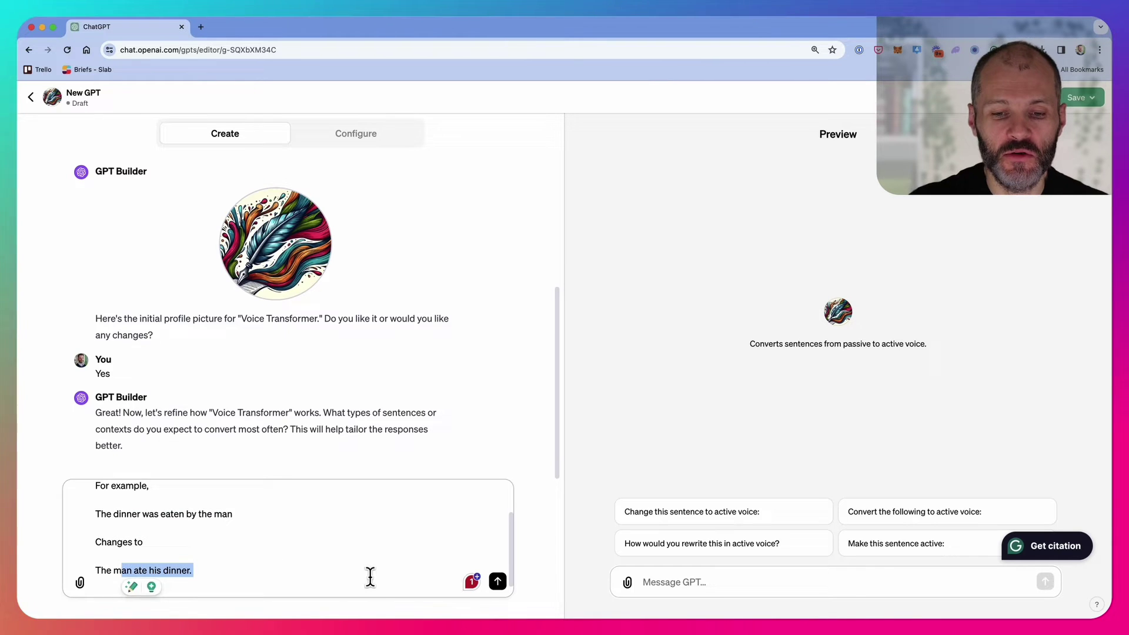
click(499, 583)
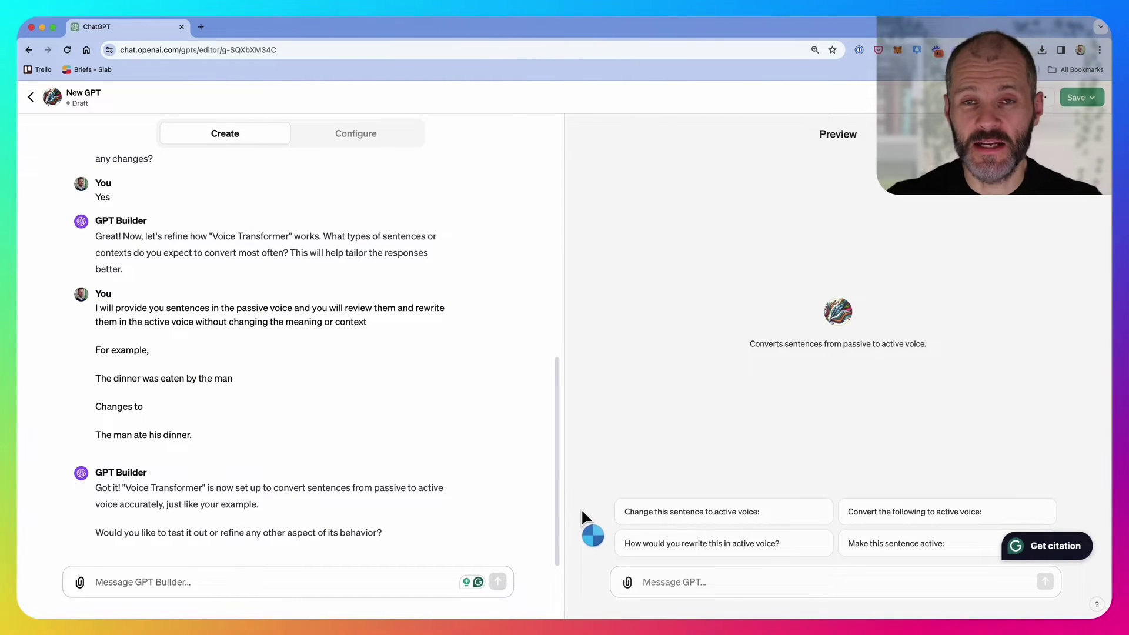
- Review publishing Voice Transformer to Everyone with Writing kept as its category, without confirming
click(742, 575)
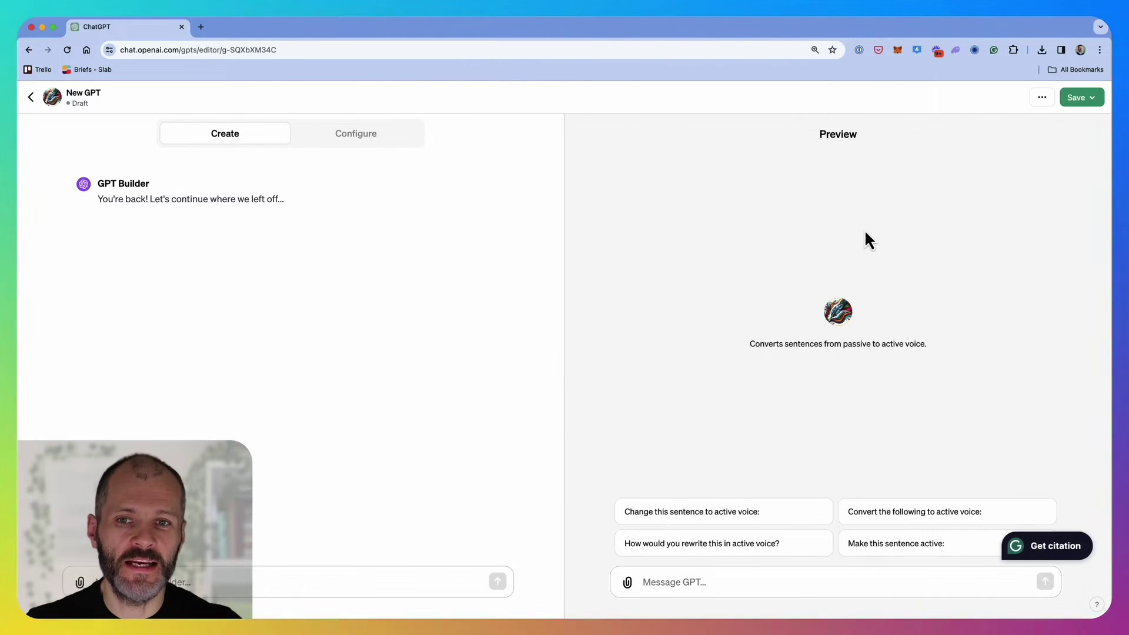
click(1088, 98)
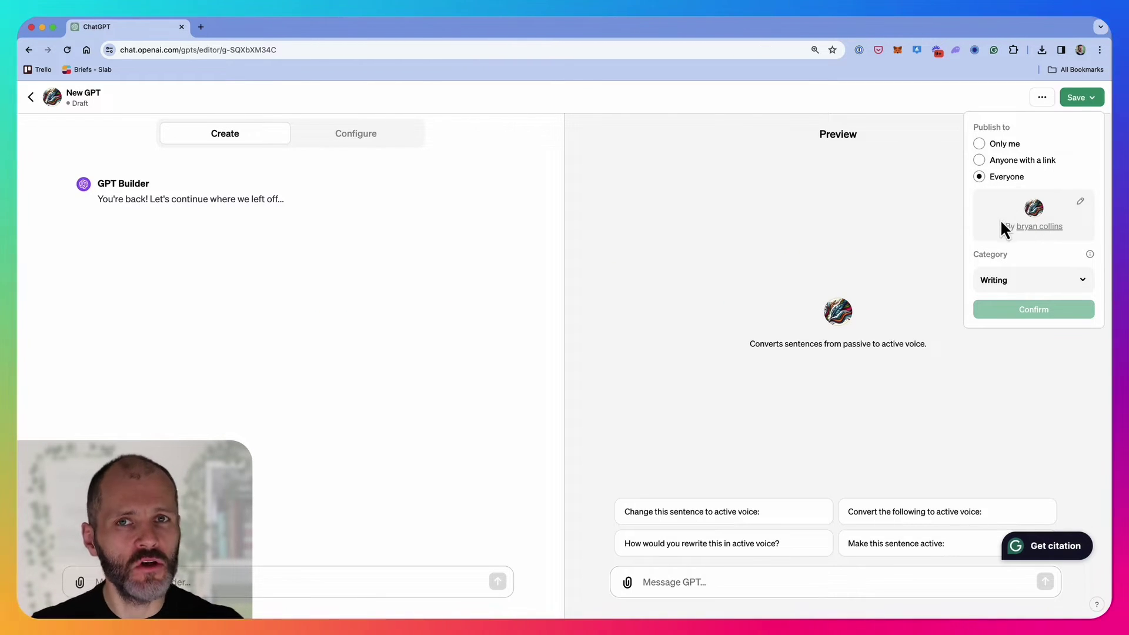
click(1049, 284)
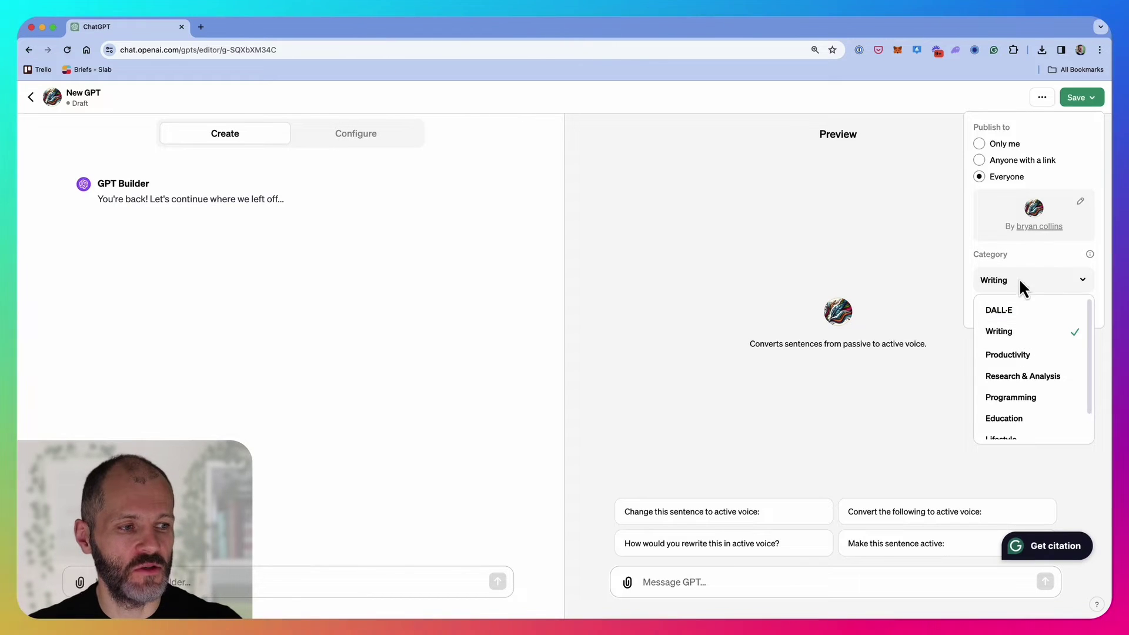
click(1020, 278)
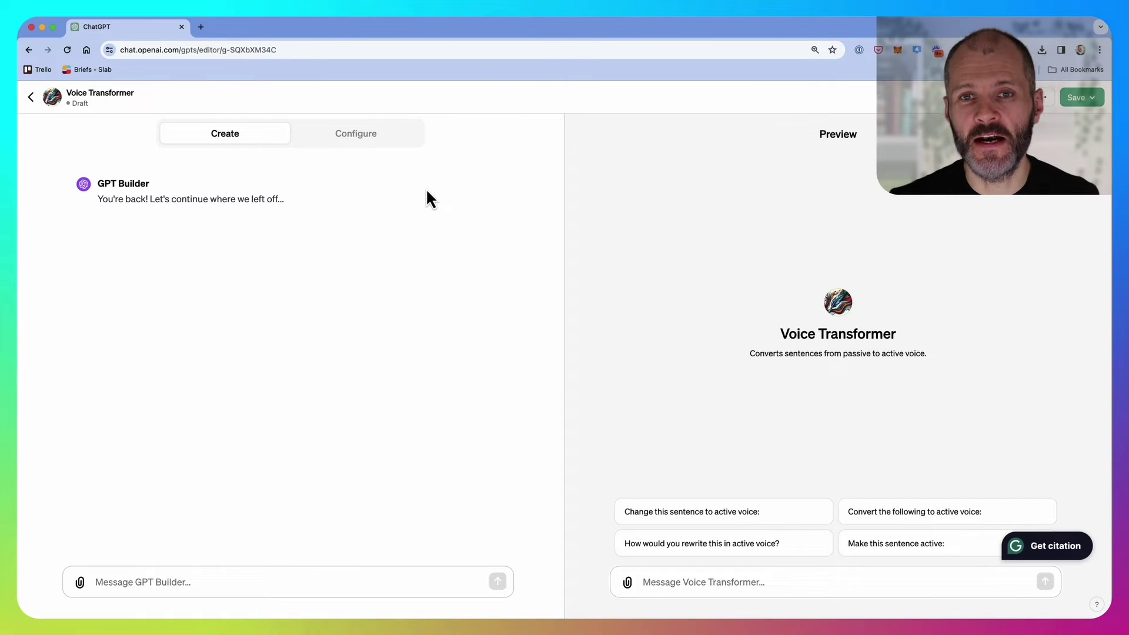
- Inspect Voice Transformer's Configure form: name, description, instructions and Web Browsing and DALL·E capabilities
click(363, 138)
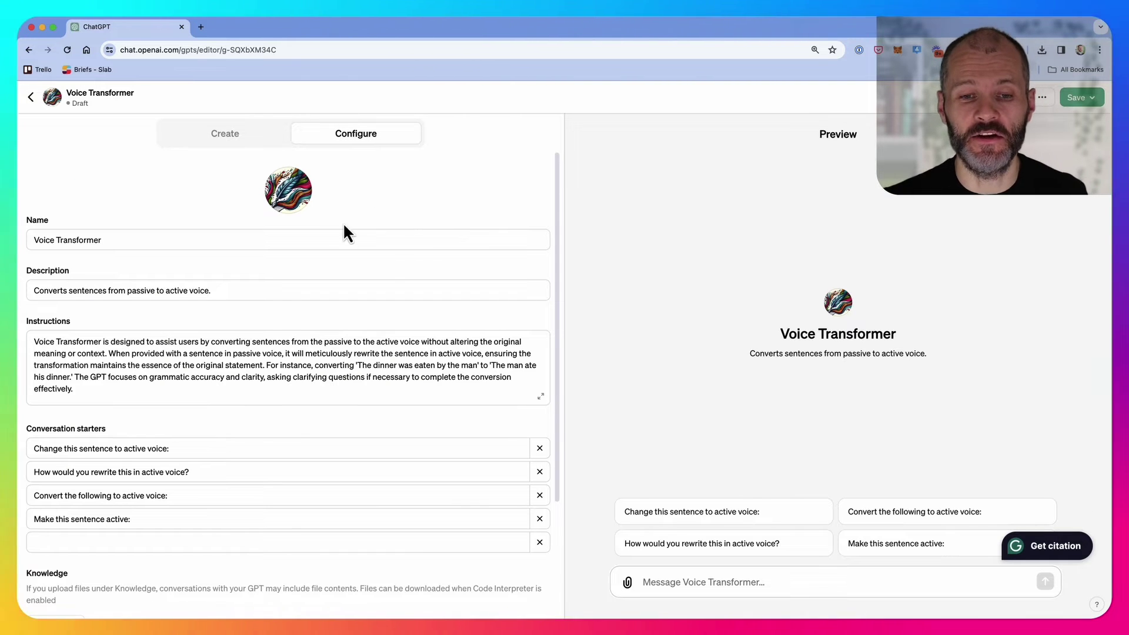
triple_click(126, 239)
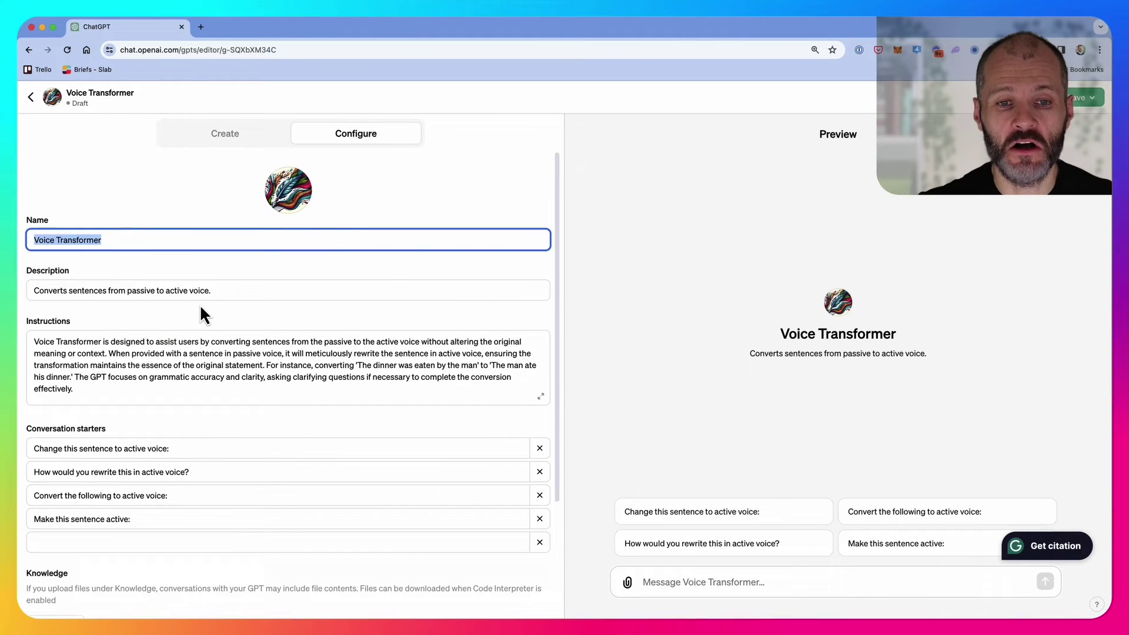
triple_click(56, 283)
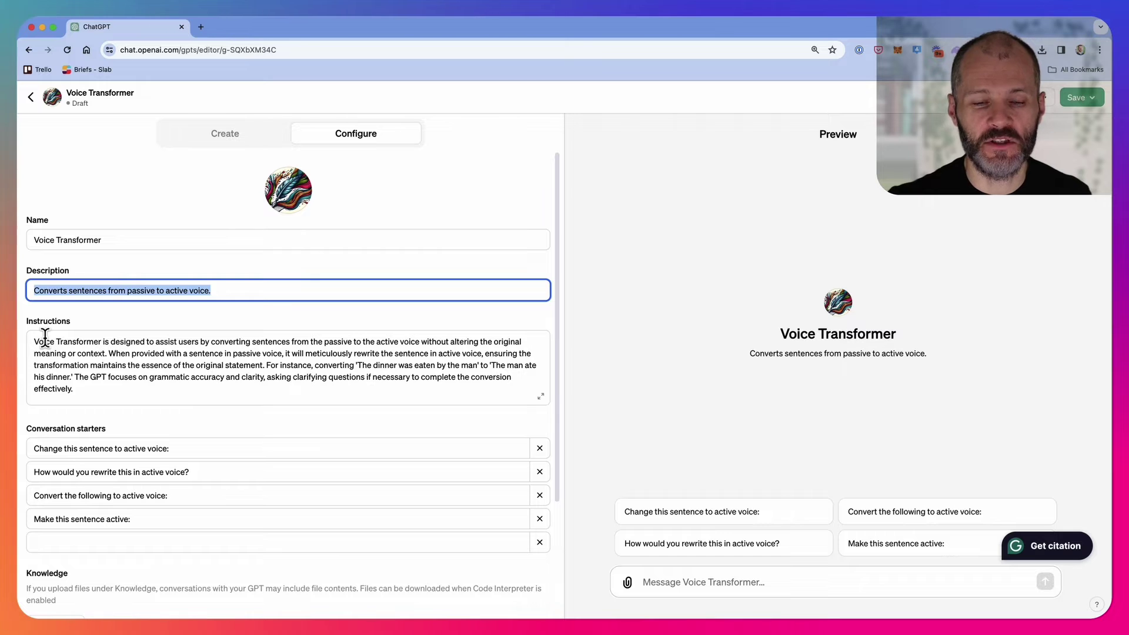
drag(44, 341, 141, 396)
scroll(161, 403, down, 2)
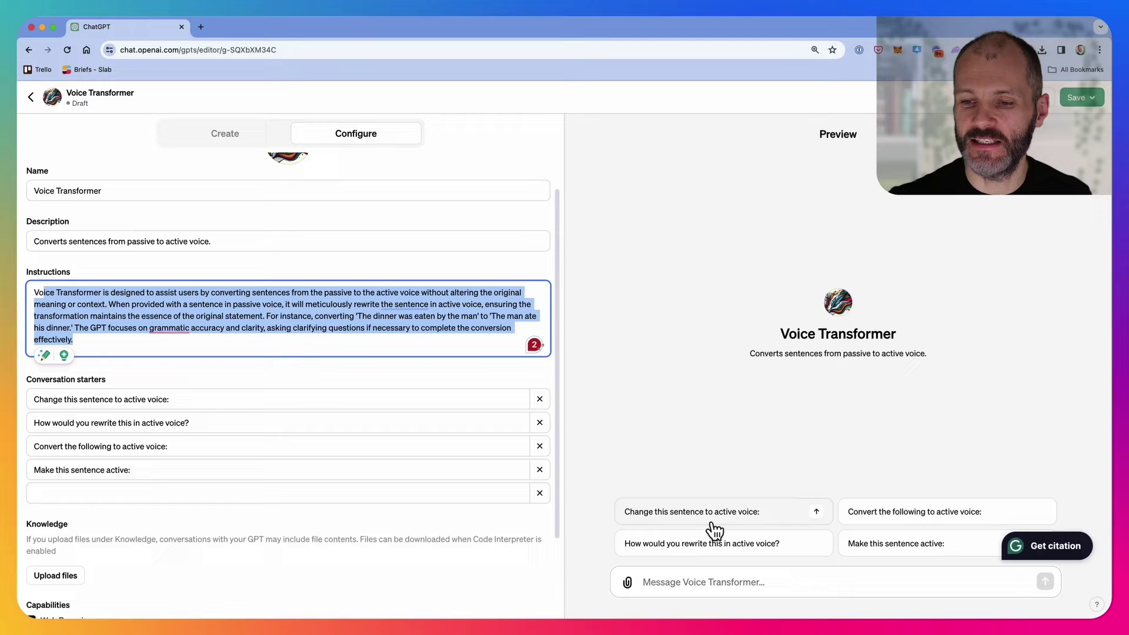
scroll(283, 538, down, 2)
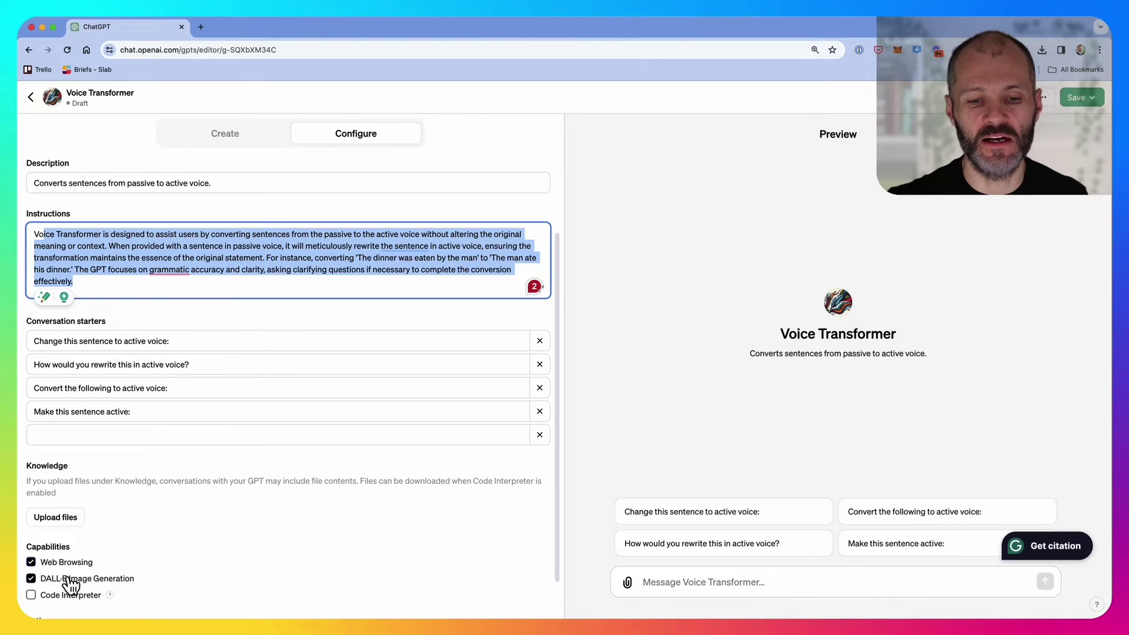
click(792, 578)
mouse_move(751, 527)
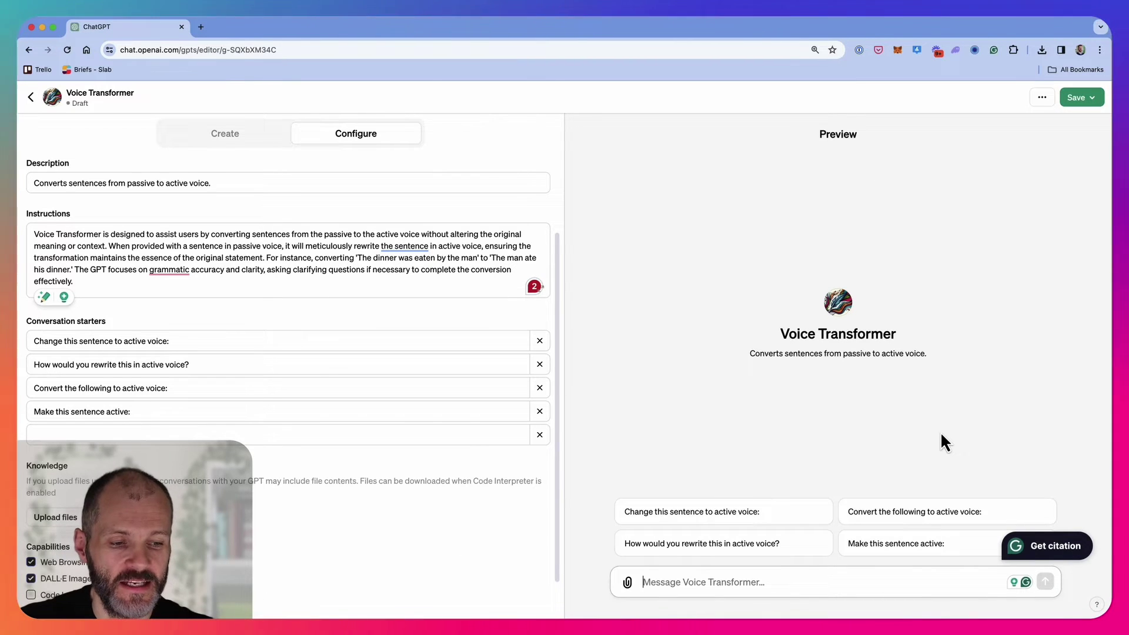
- Test the preview by converting 'The video was shared by the writer on social media.' to active voice
text(The video was shared by the writer on social media.)
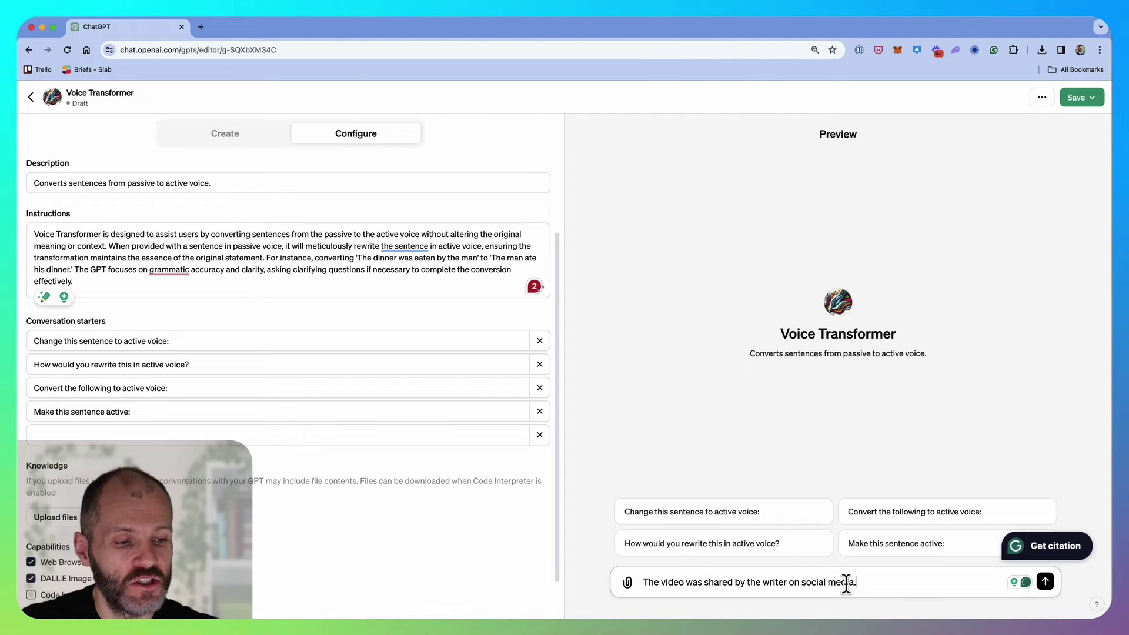
click(770, 510)
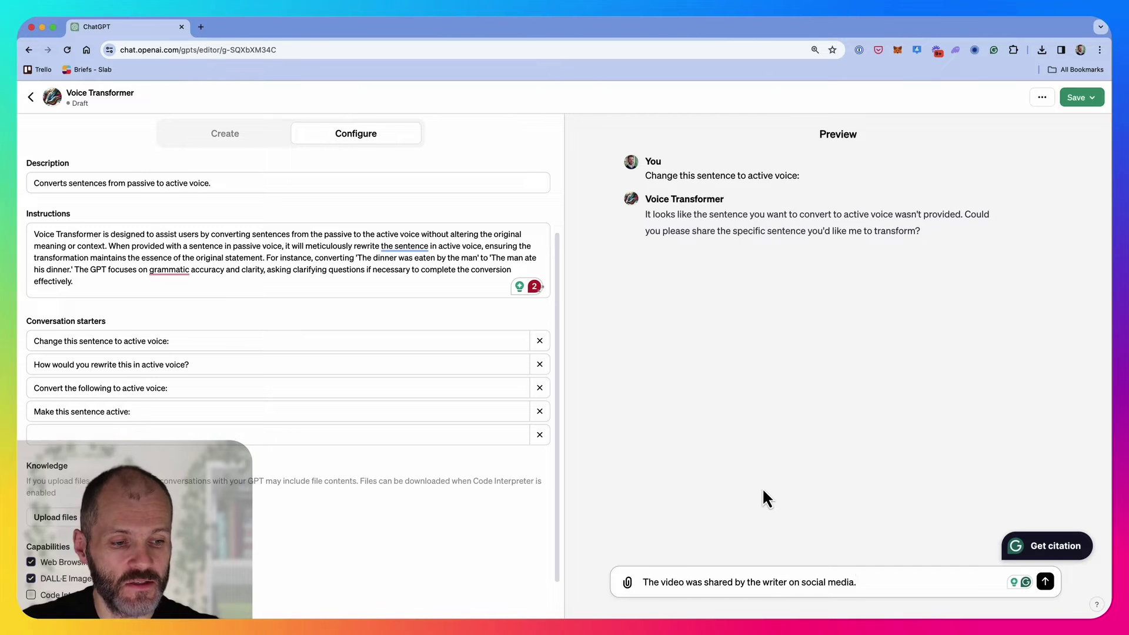
key(Return)
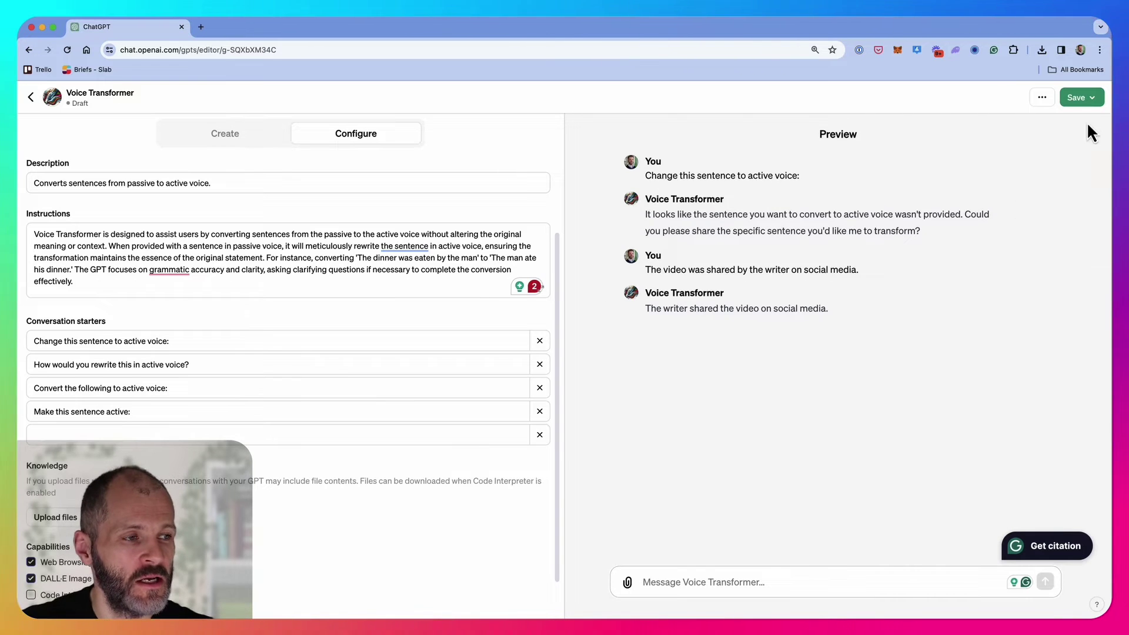
- Publish Voice Transformer to Everyone under the Writing category and confirm
click(1087, 102)
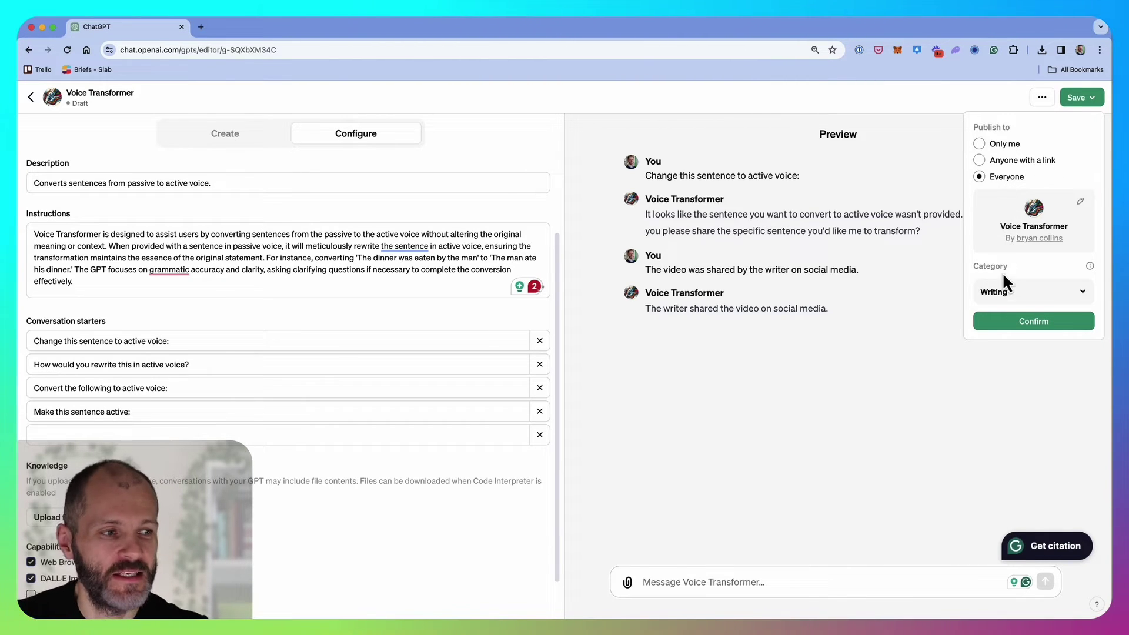
click(1015, 298)
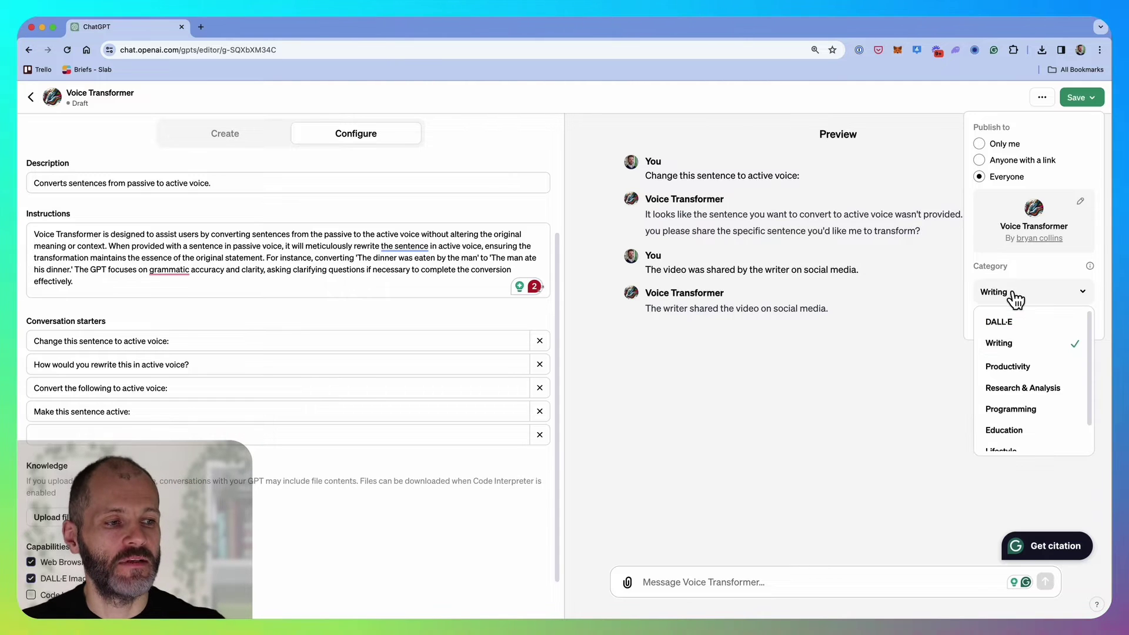
click(1036, 281)
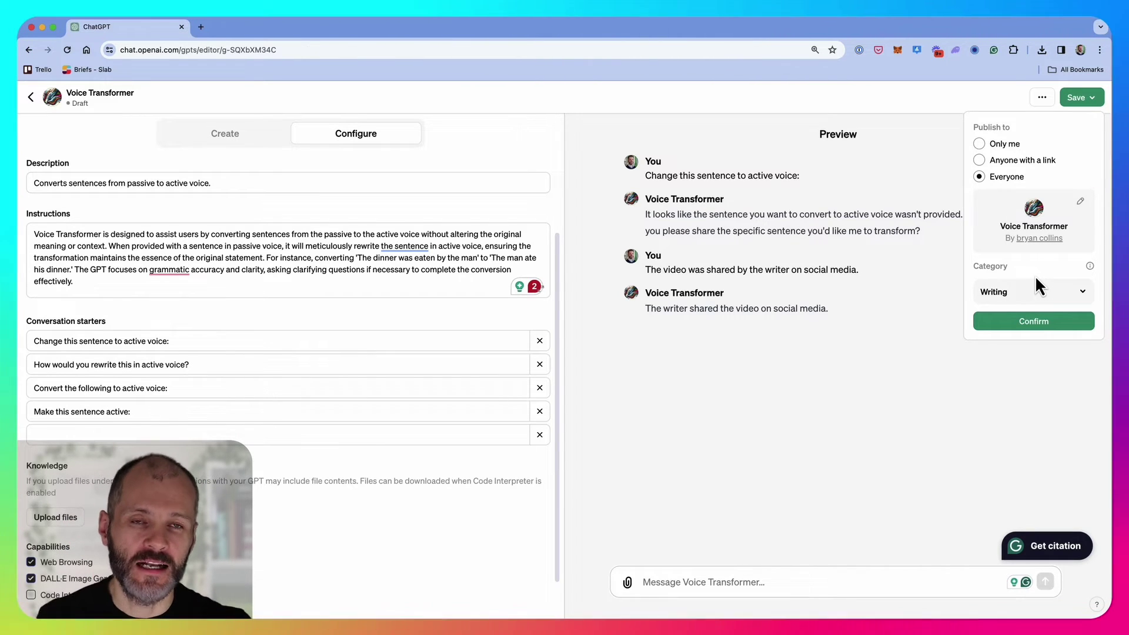
click(1047, 328)
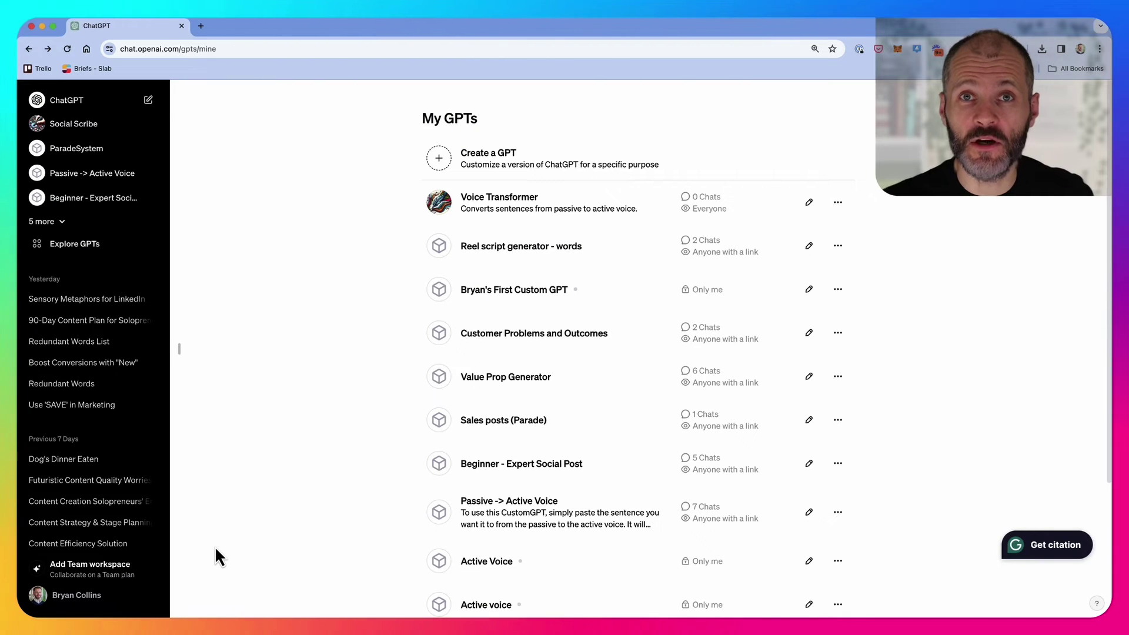
- In Settings' Builder profile, choose the becomeawritertoday.com website domain as the builder name
click(91, 597)
click(88, 538)
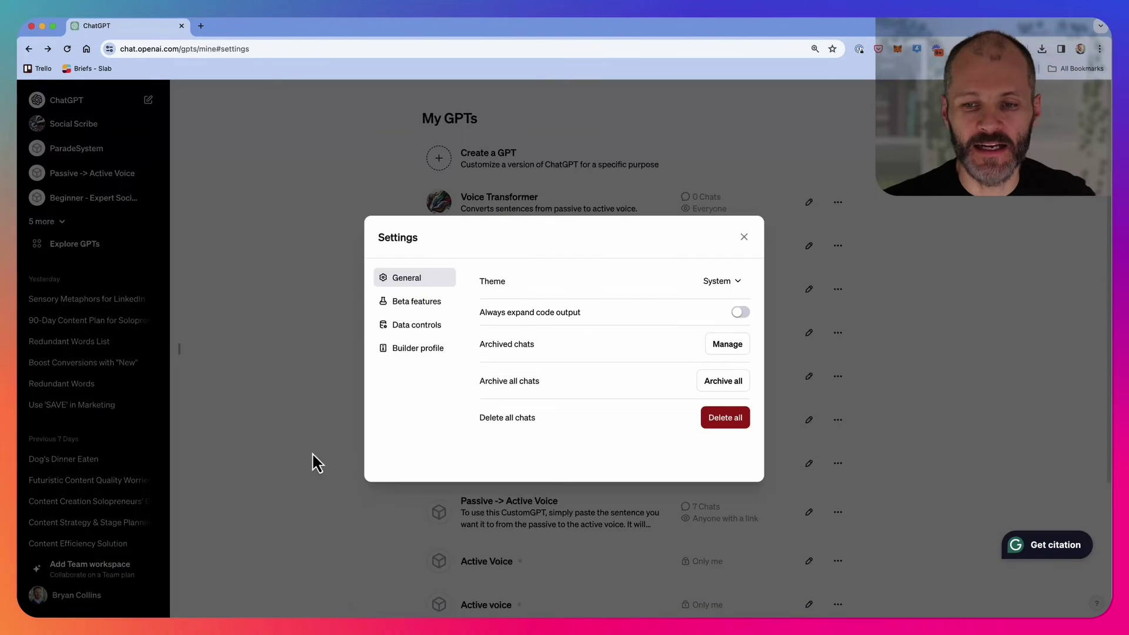
click(450, 348)
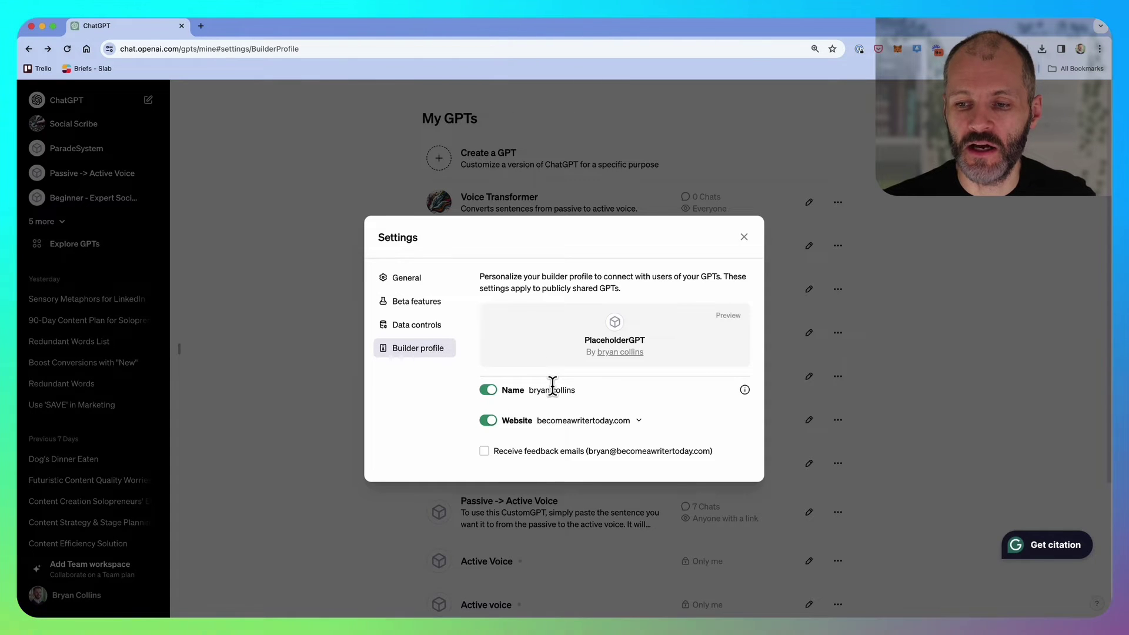
click(617, 424)
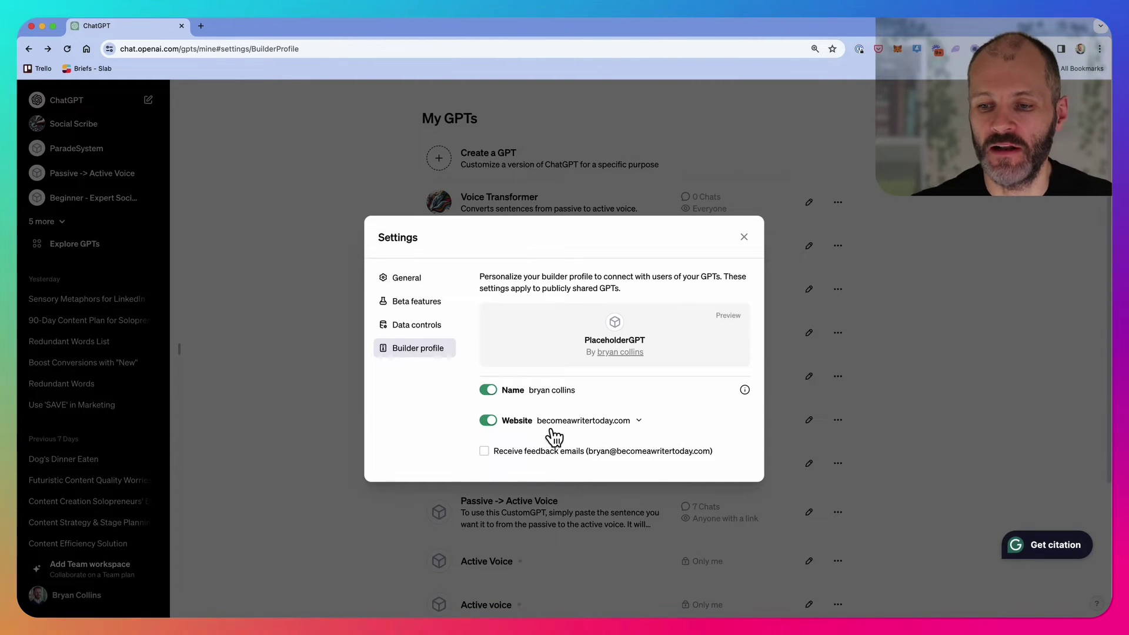
mouse_move(539, 459)
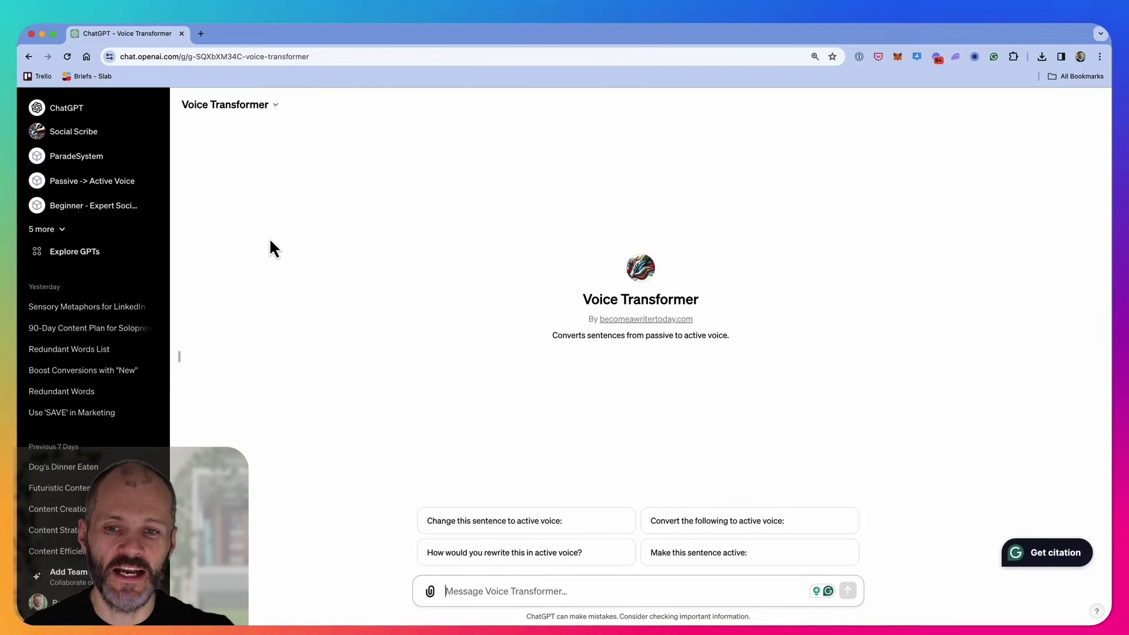
- Open Voice Transformer from My GPTs for editing and scroll through its instructions
click(100, 252)
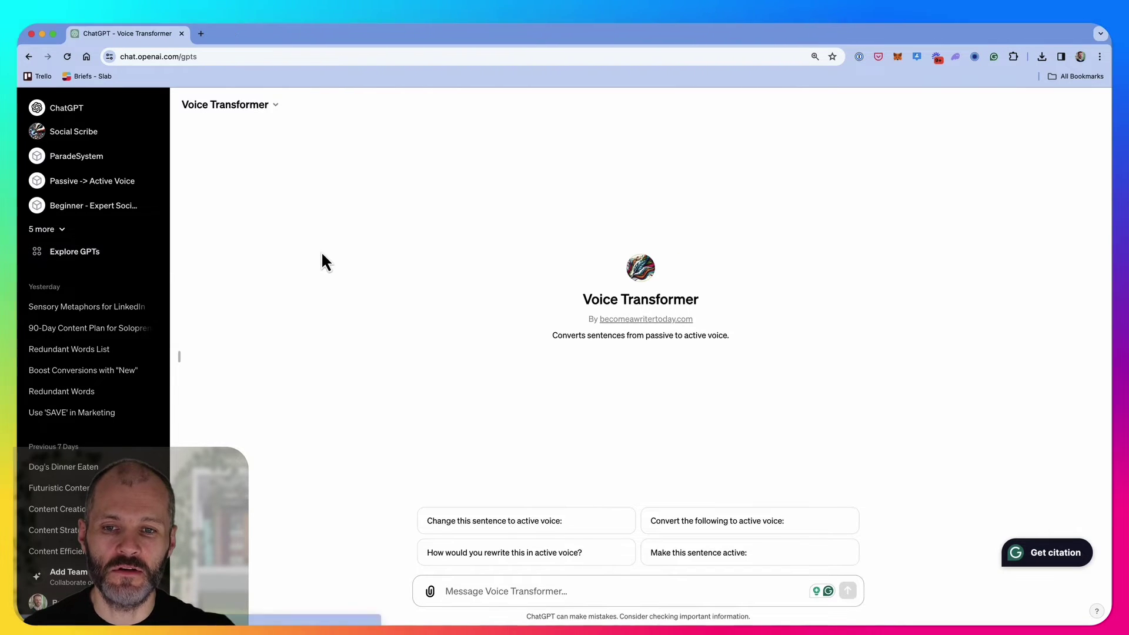
click(1023, 112)
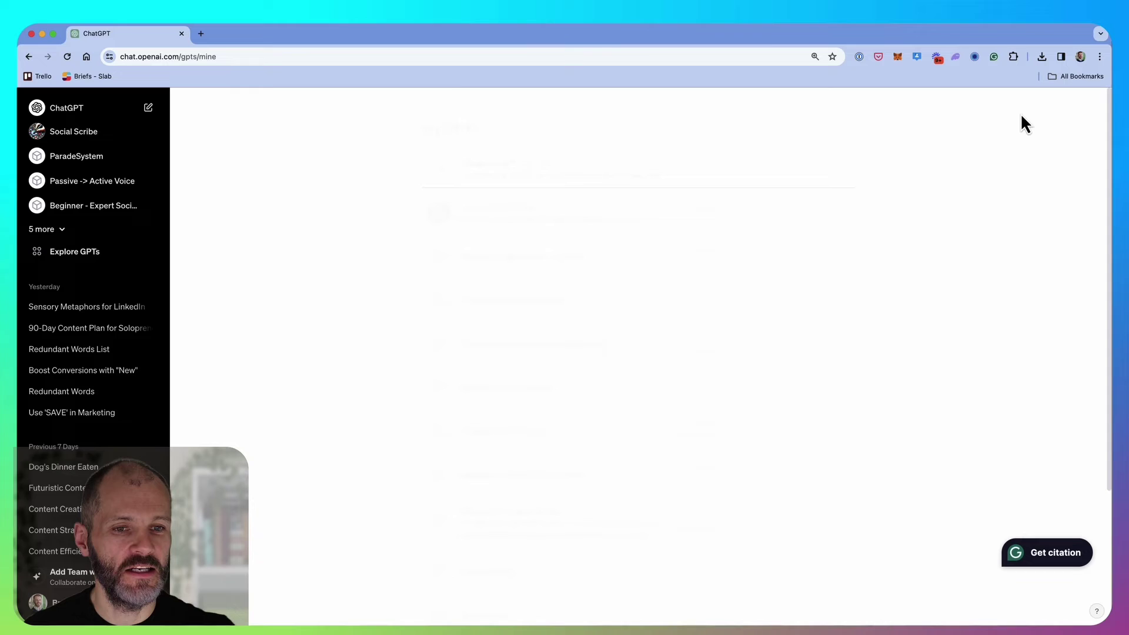
click(806, 212)
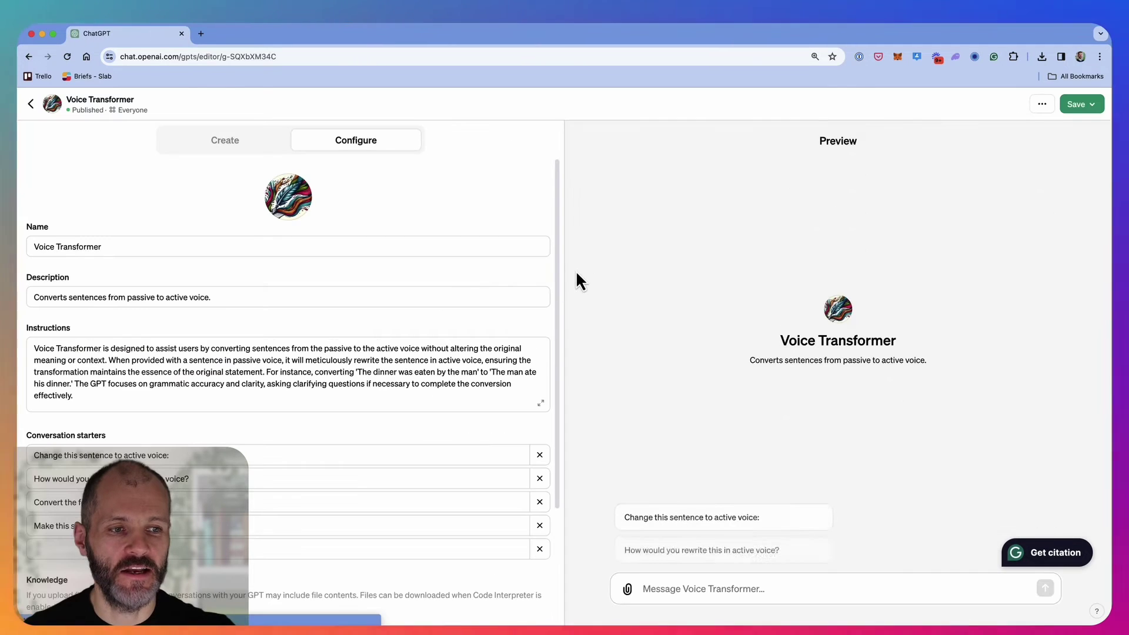
scroll(188, 377, down, 2)
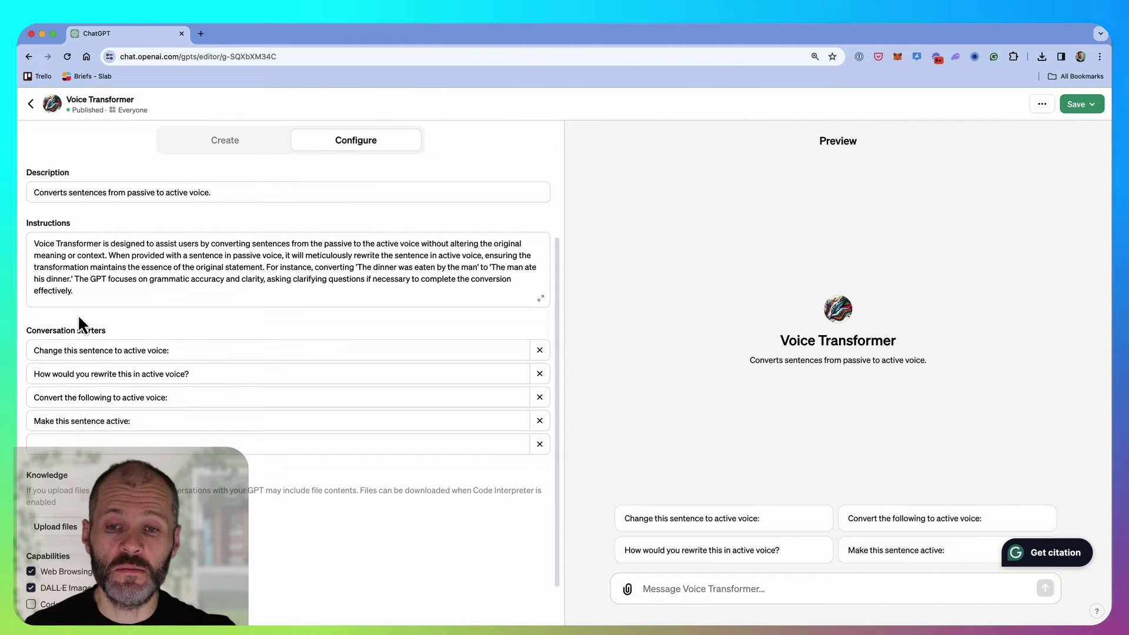
drag(46, 243, 131, 324)
scroll(77, 515, down, 1)
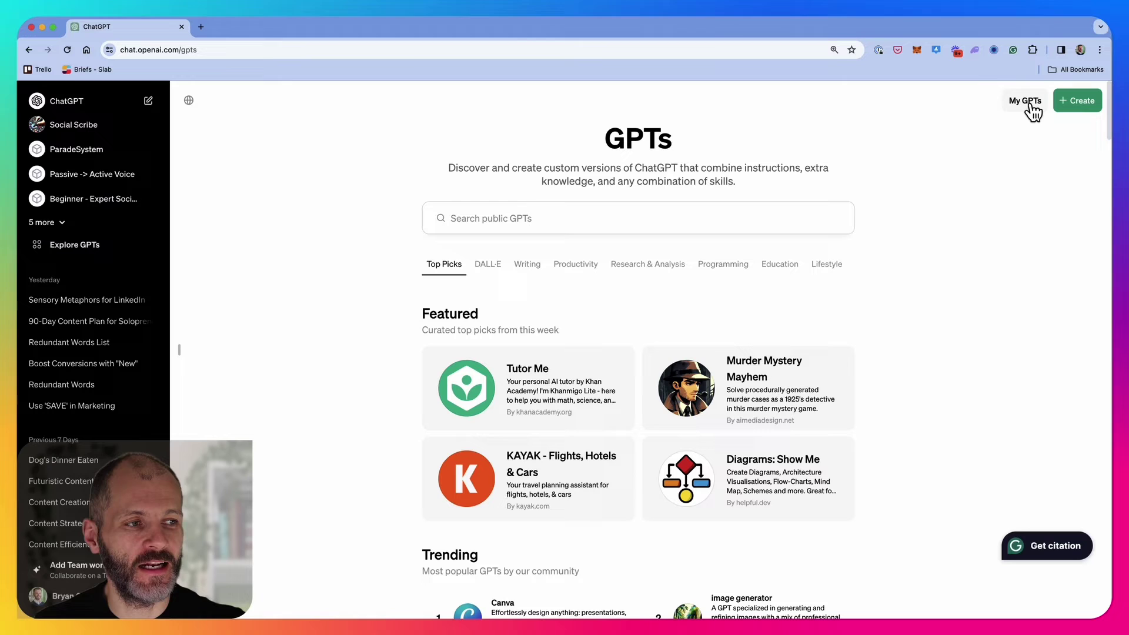
- Open the Charlie Munger chat and select the phrase 'the conglomerate led by Warren Buffett.'
click(42, 222)
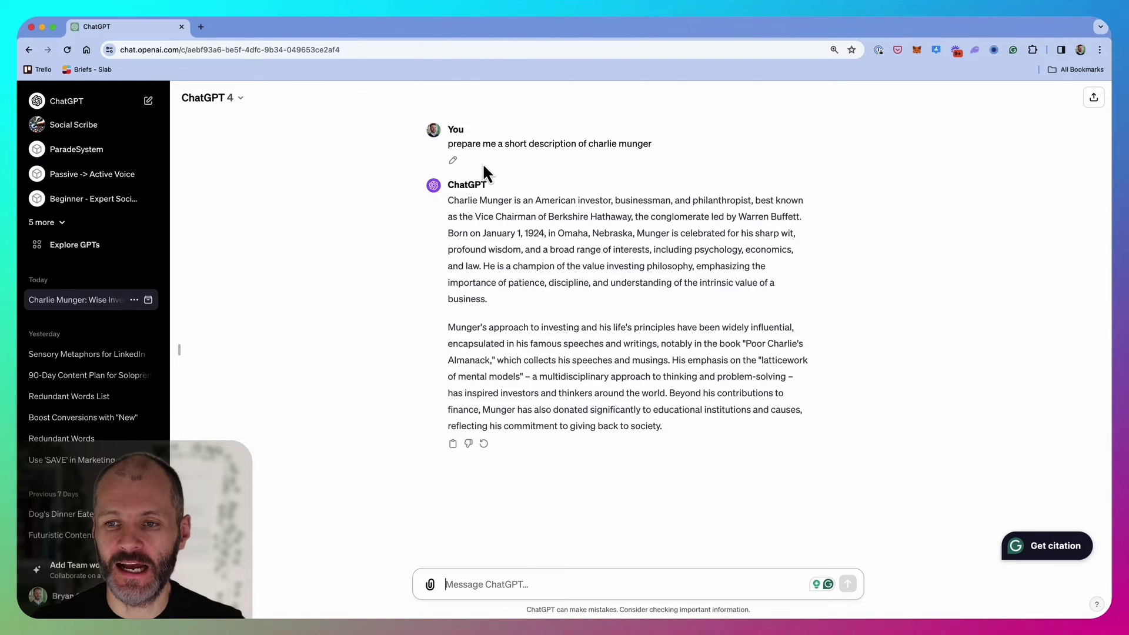
drag(449, 201, 509, 214)
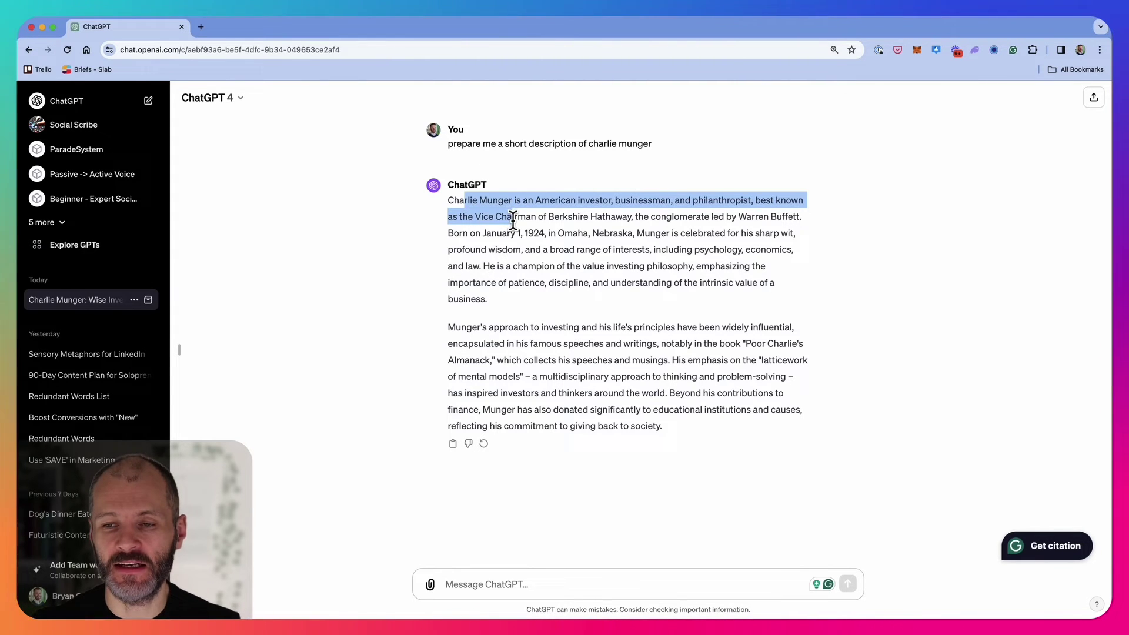
click(576, 242)
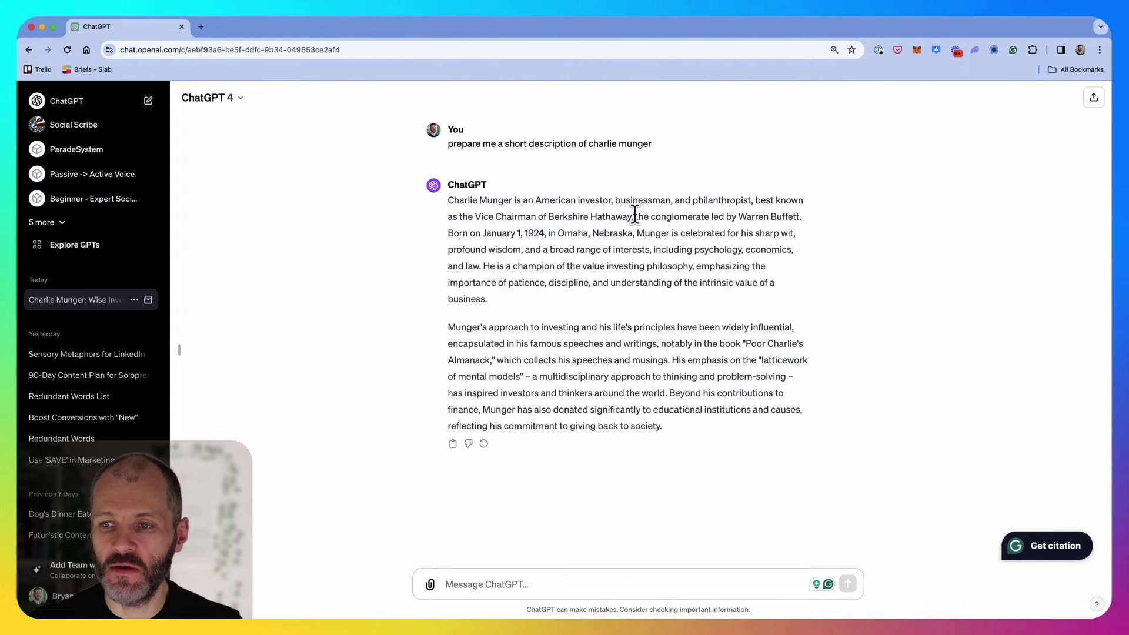
drag(635, 216, 808, 220)
key(super+c)
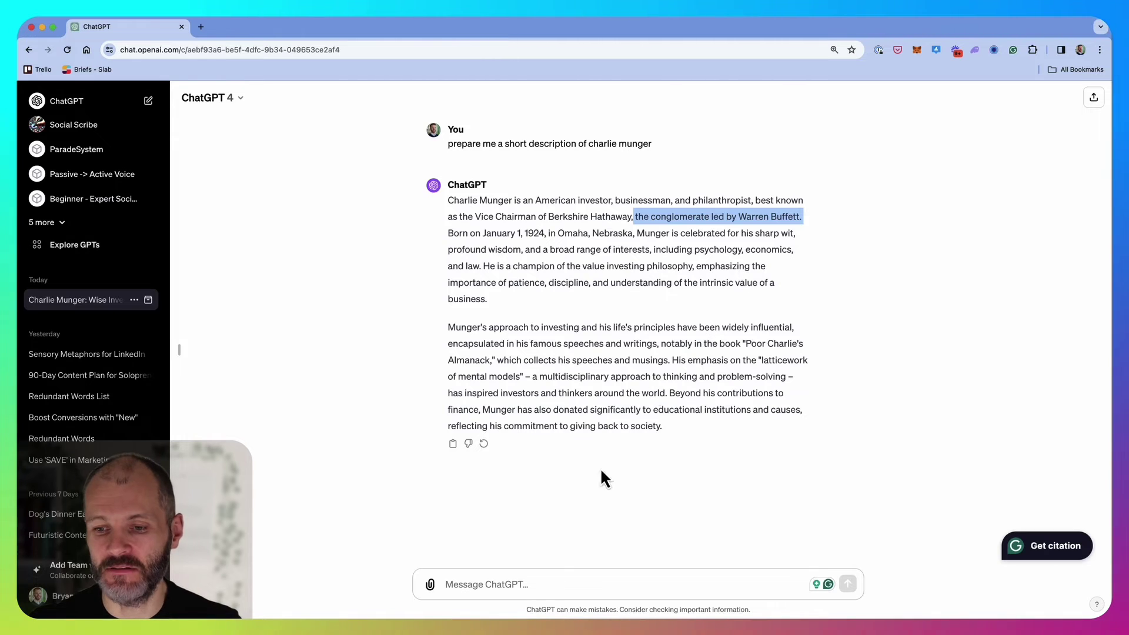
text(@)
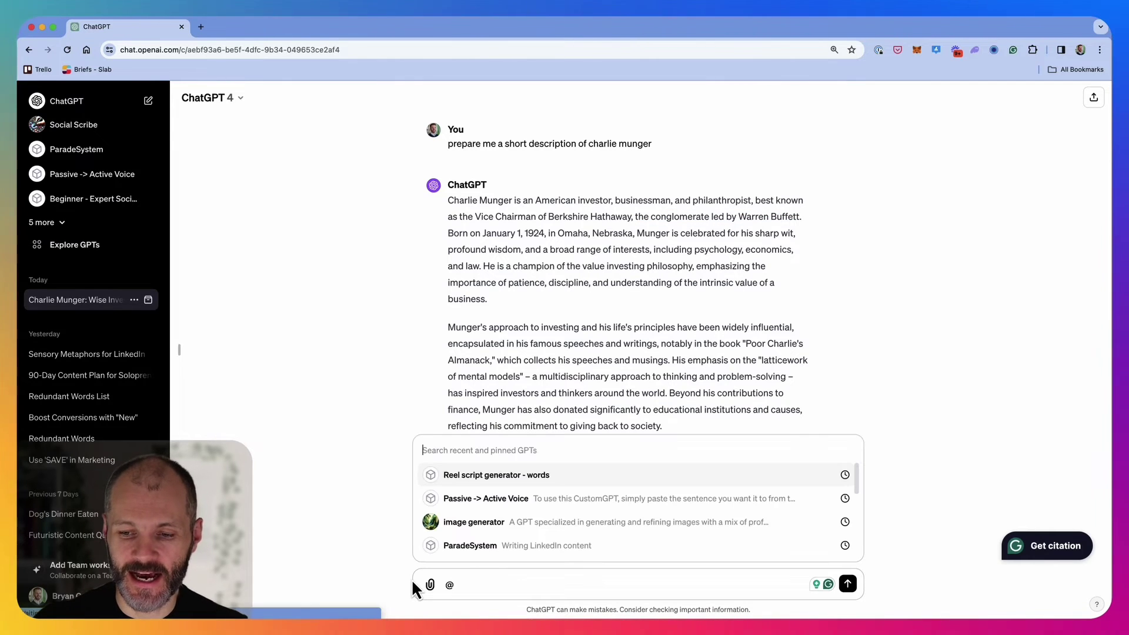
text(voice)
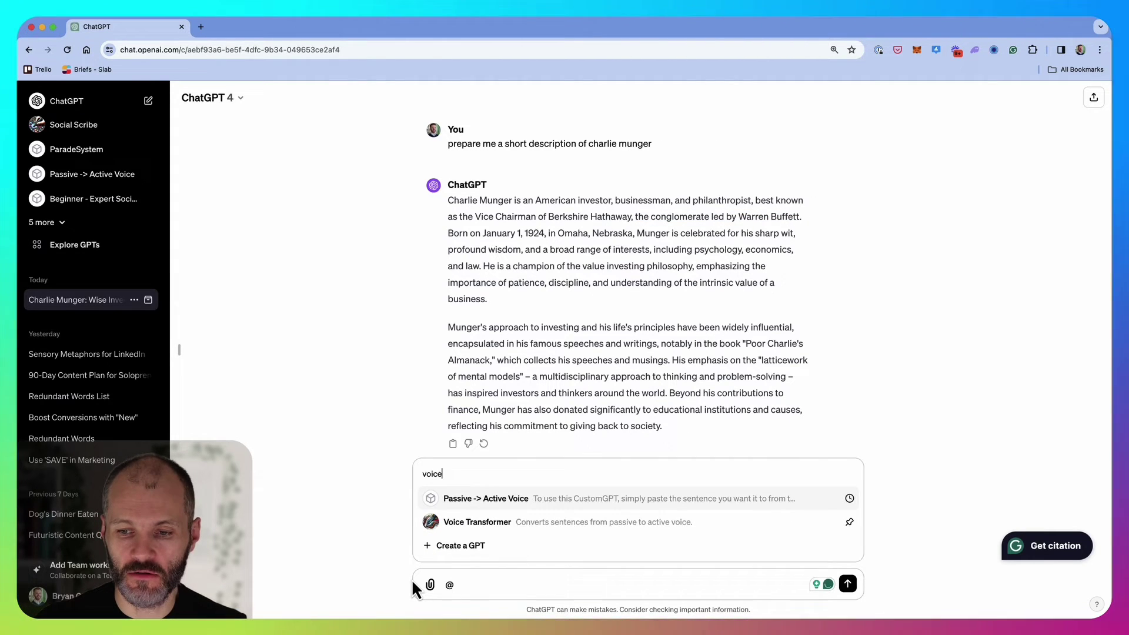
key(Down)
key(Return)
key(super+v)
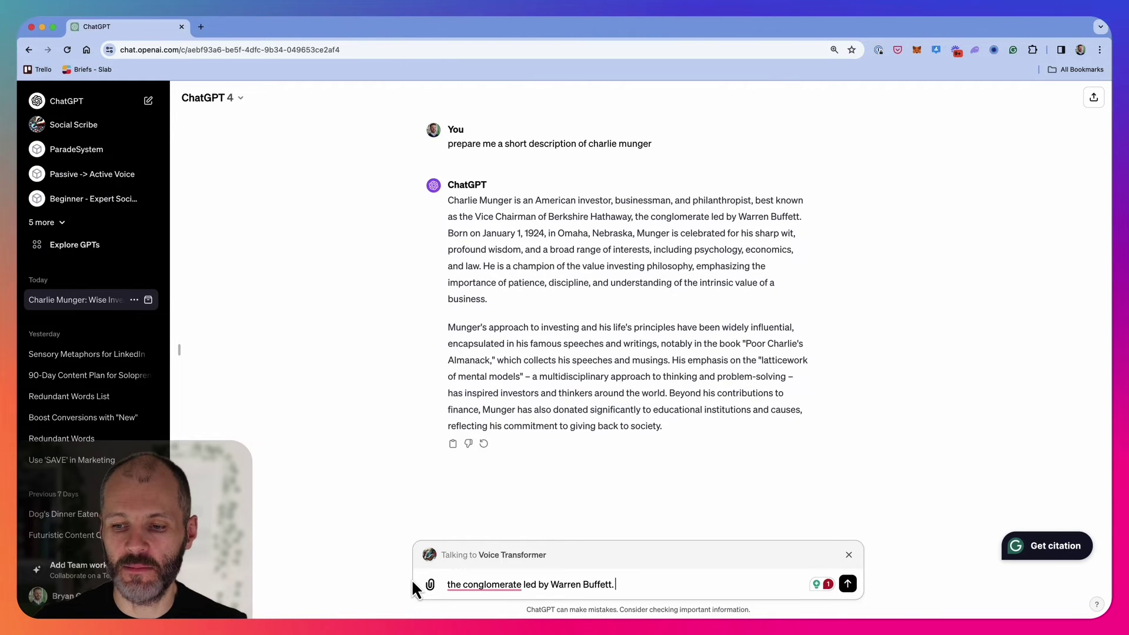
key(Return)
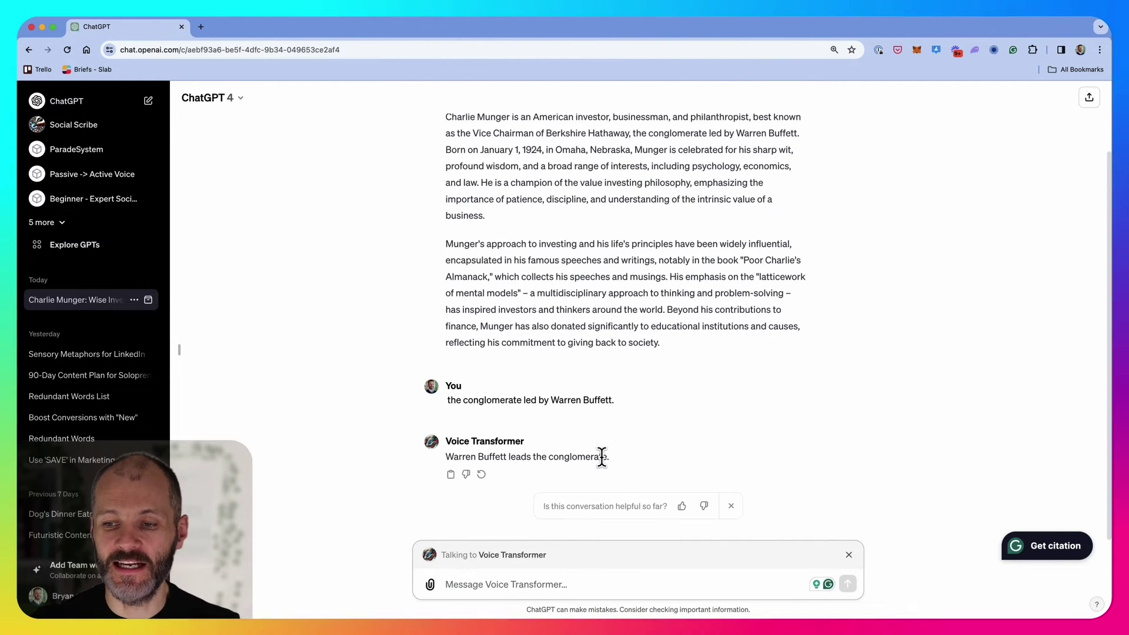
scroll(576, 307, up, 1)
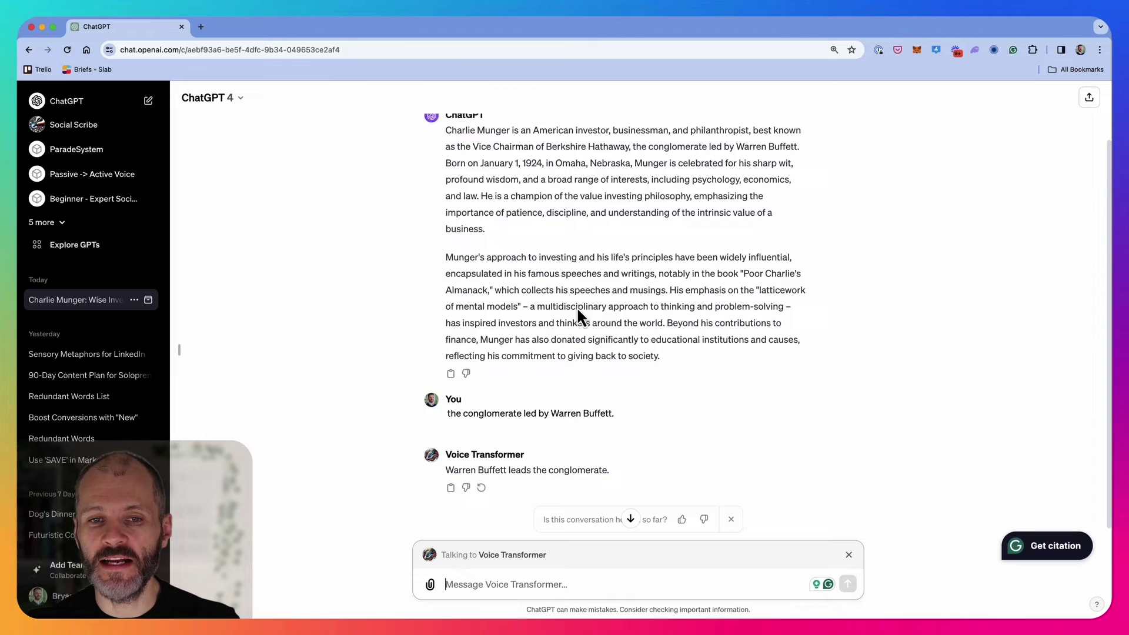
scroll(578, 314, up, 2)
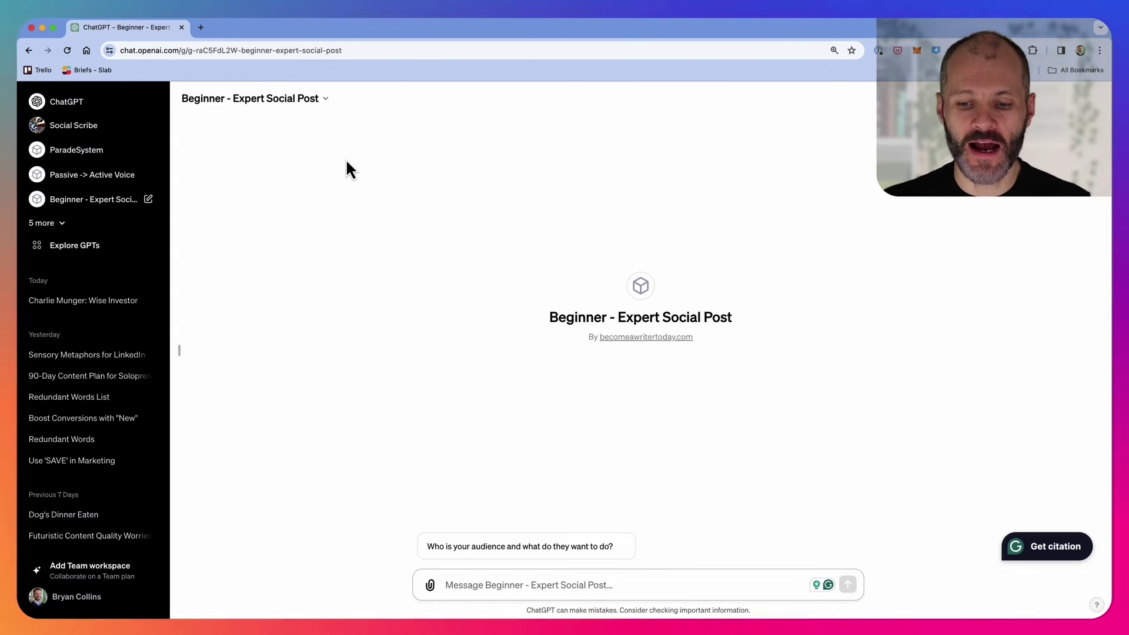
- Send 'writer, writing a book' and highlight the reply's opening line and four beginner mistakes
text(writer, w)
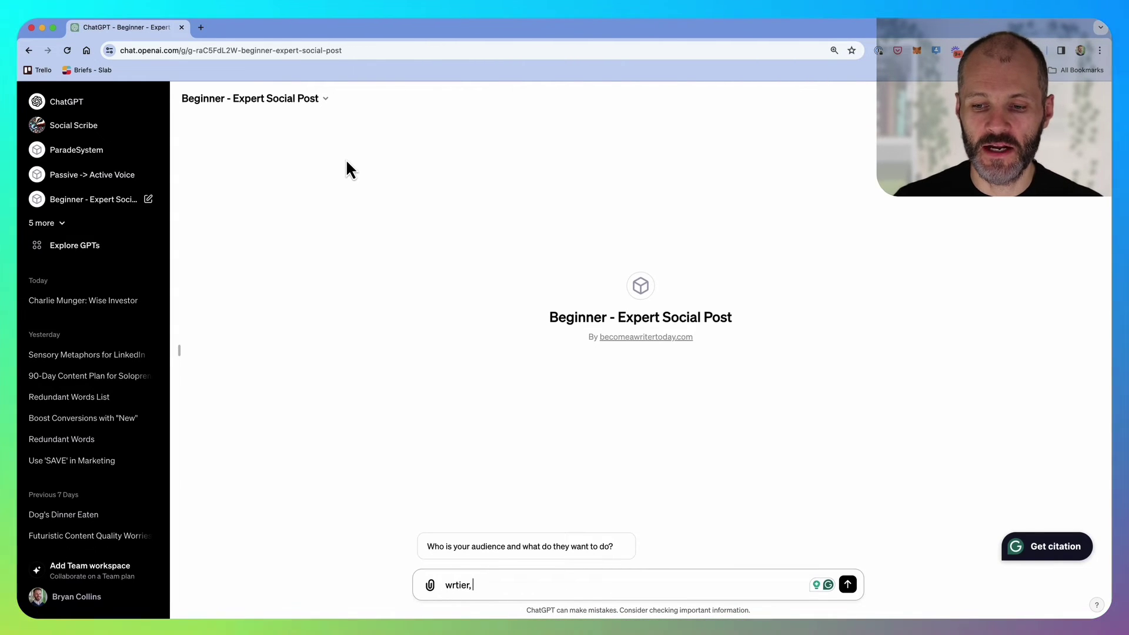
text(riting a book)
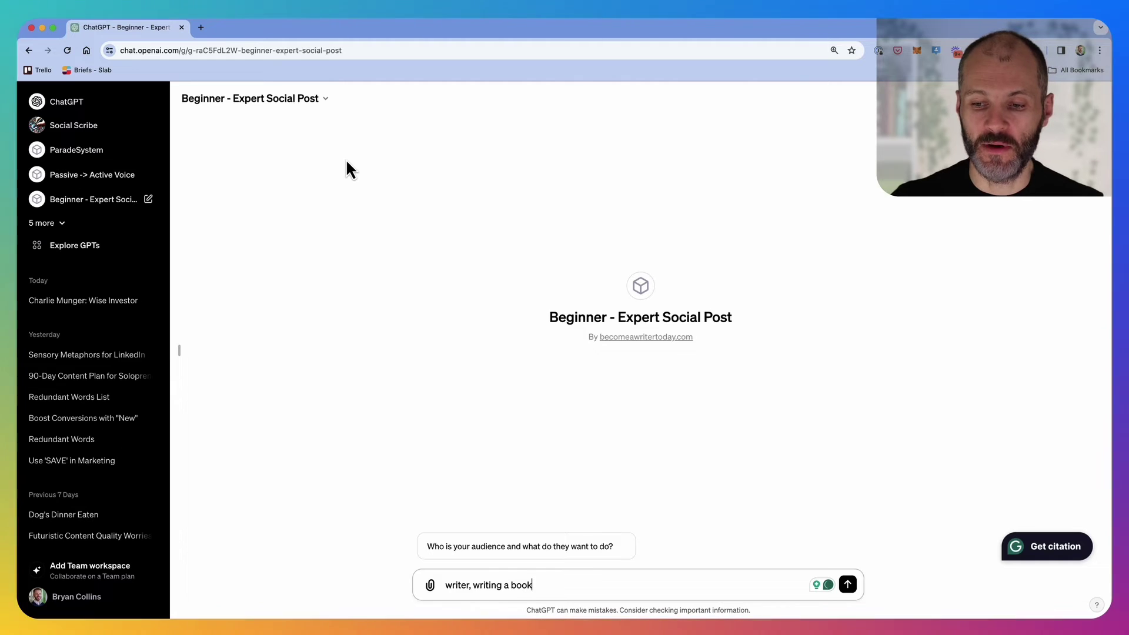
key(Return)
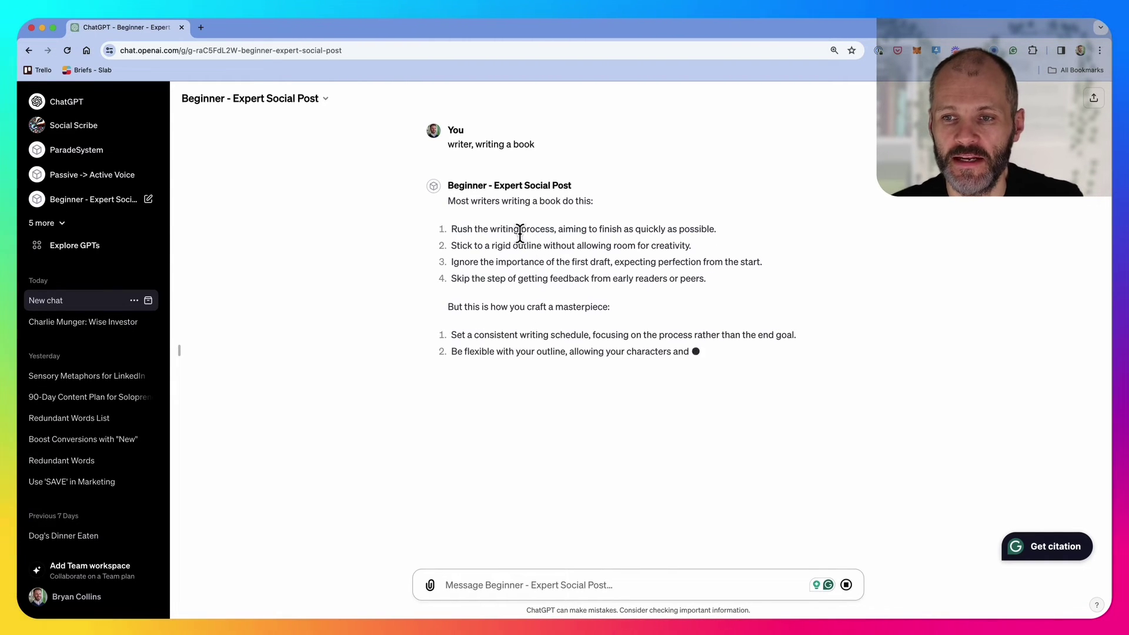
drag(455, 201, 614, 222)
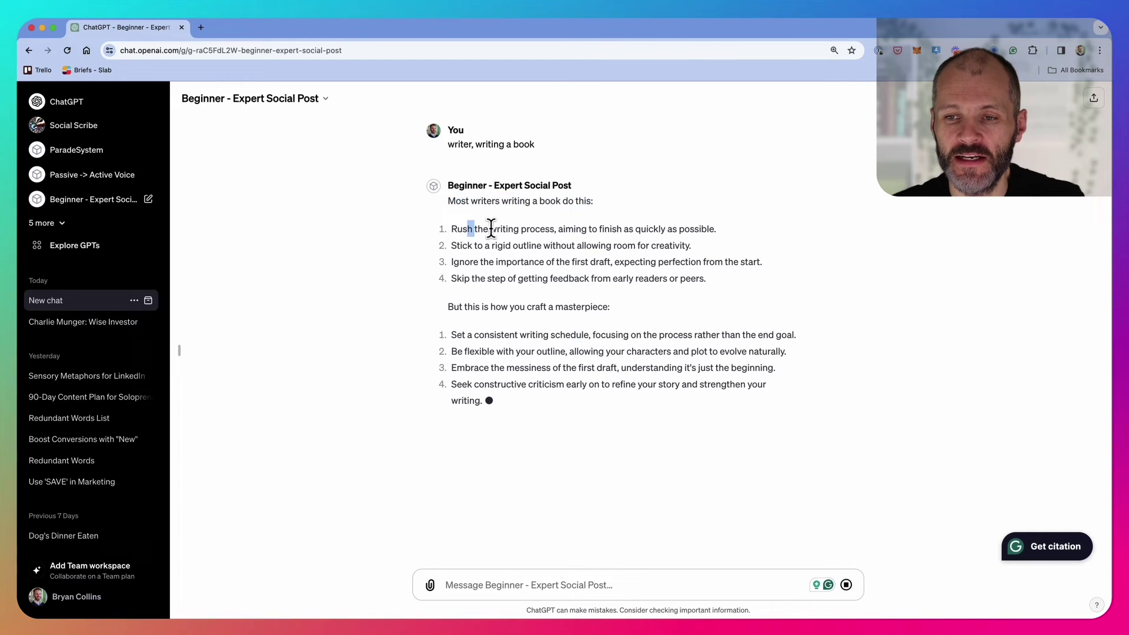
drag(491, 229, 736, 282)
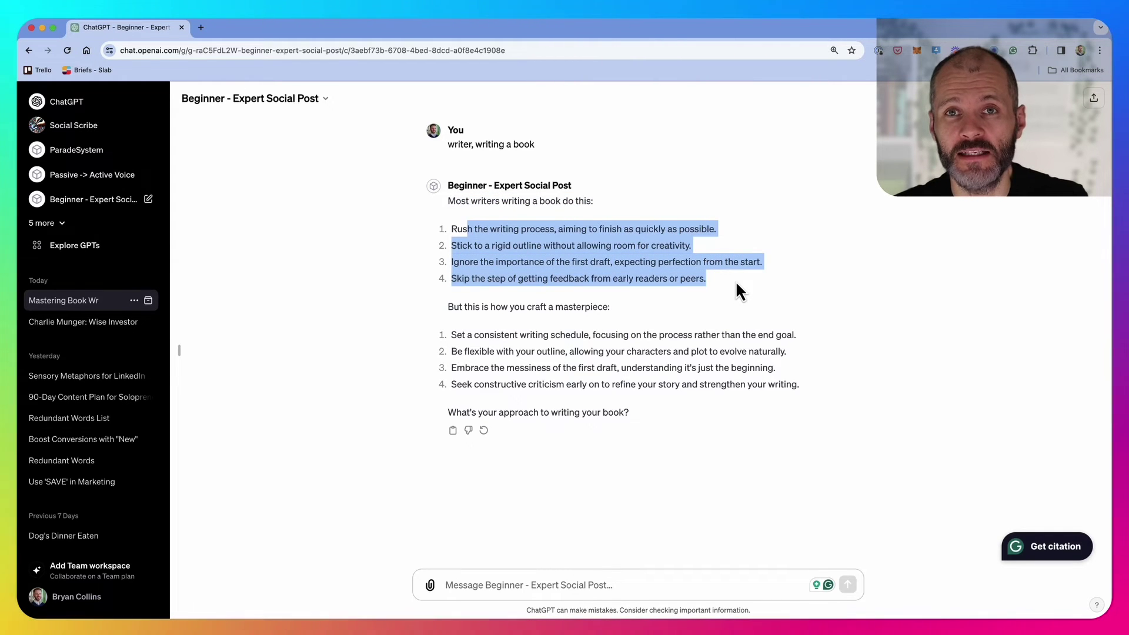
- Highlight the masterpiece lead-in, expert strategies, whole post, then both lists again
drag(475, 307, 607, 306)
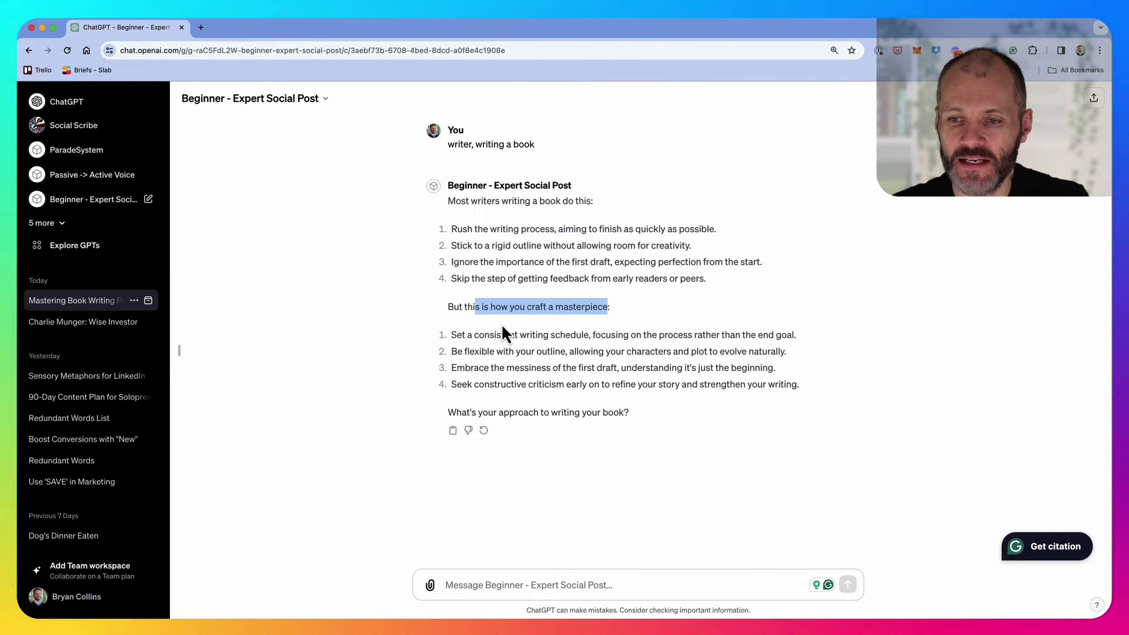
drag(451, 334, 803, 386)
drag(709, 433, 401, 413)
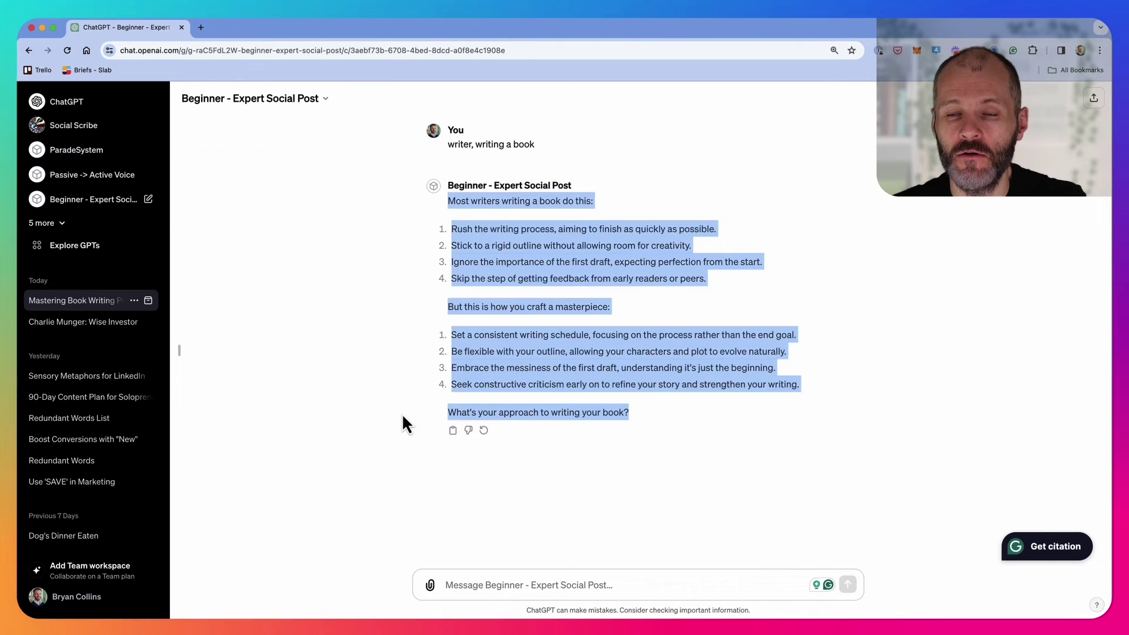
click(621, 410)
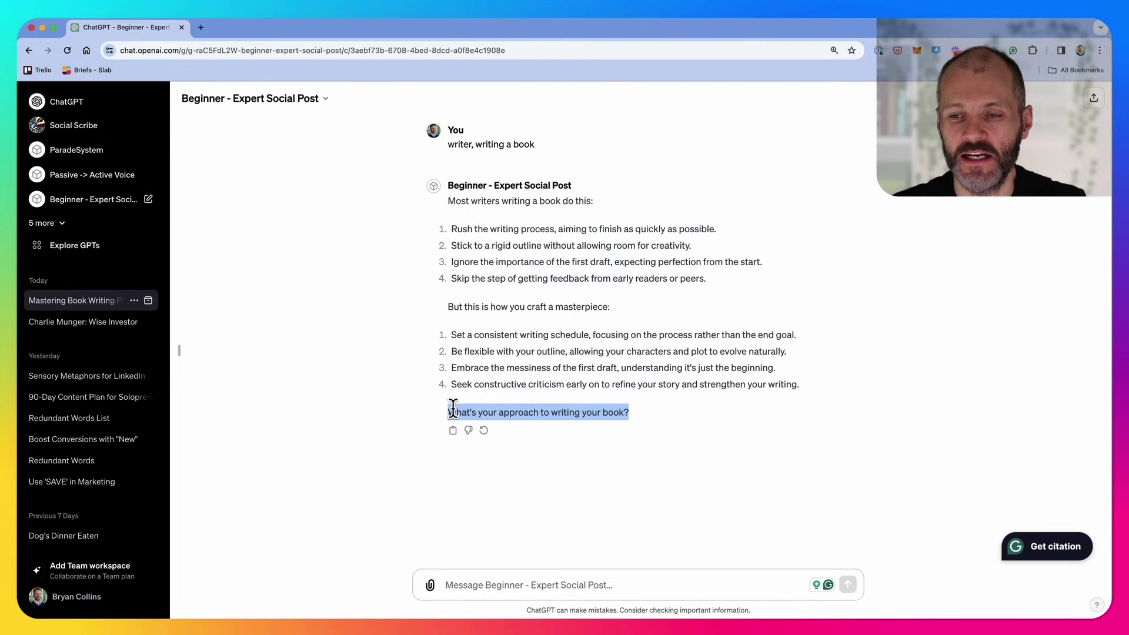
click(623, 391)
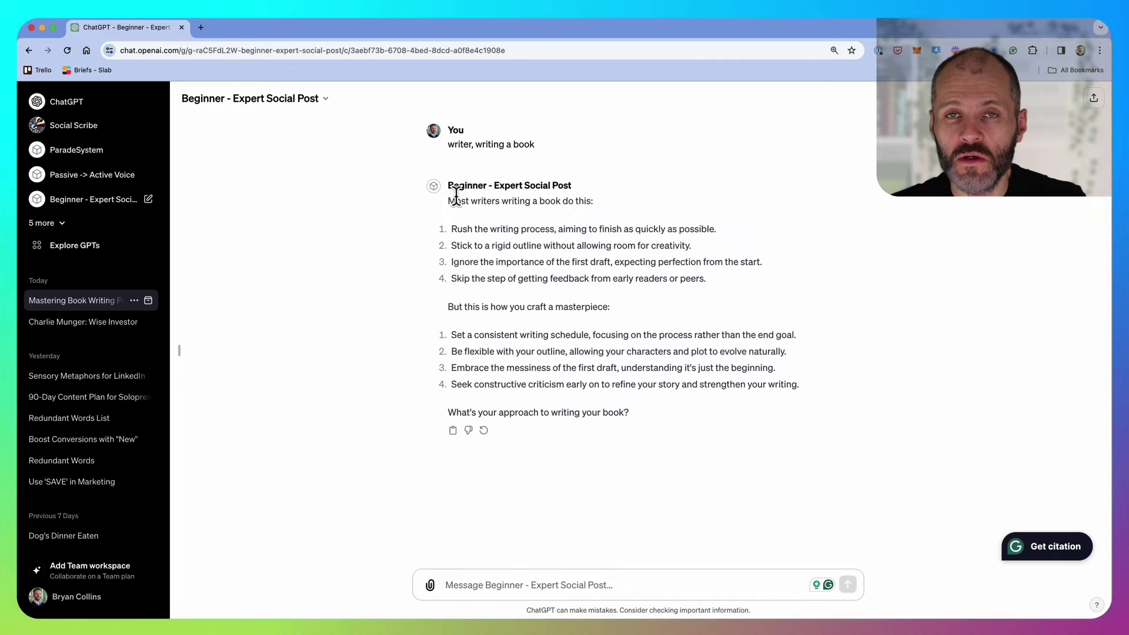
drag(452, 196, 786, 405)
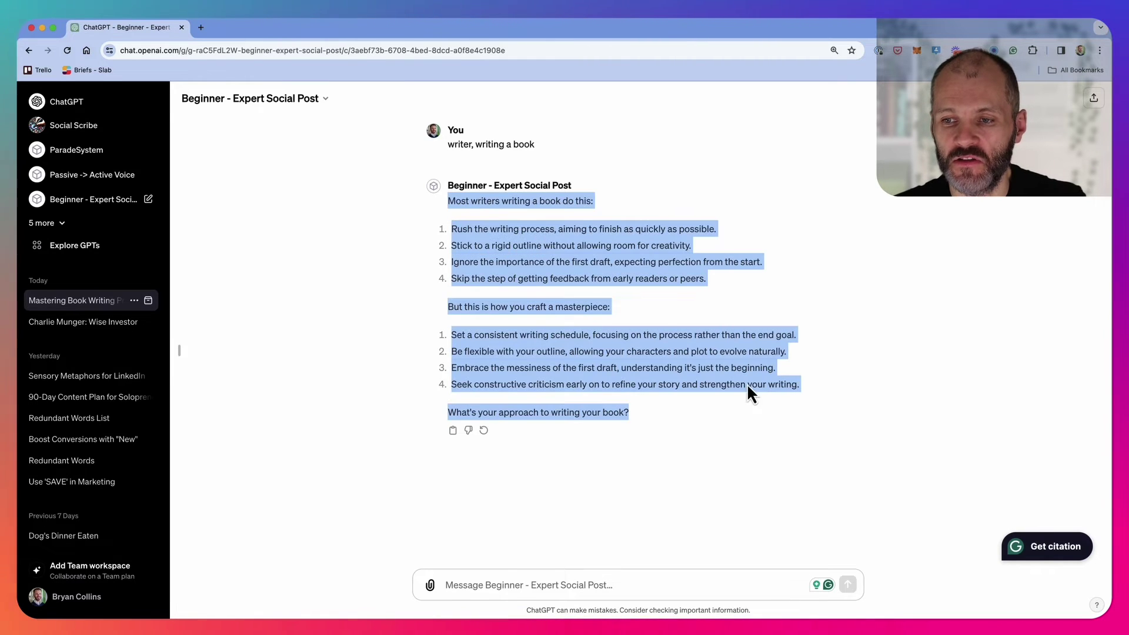
click(541, 254)
drag(462, 229, 693, 297)
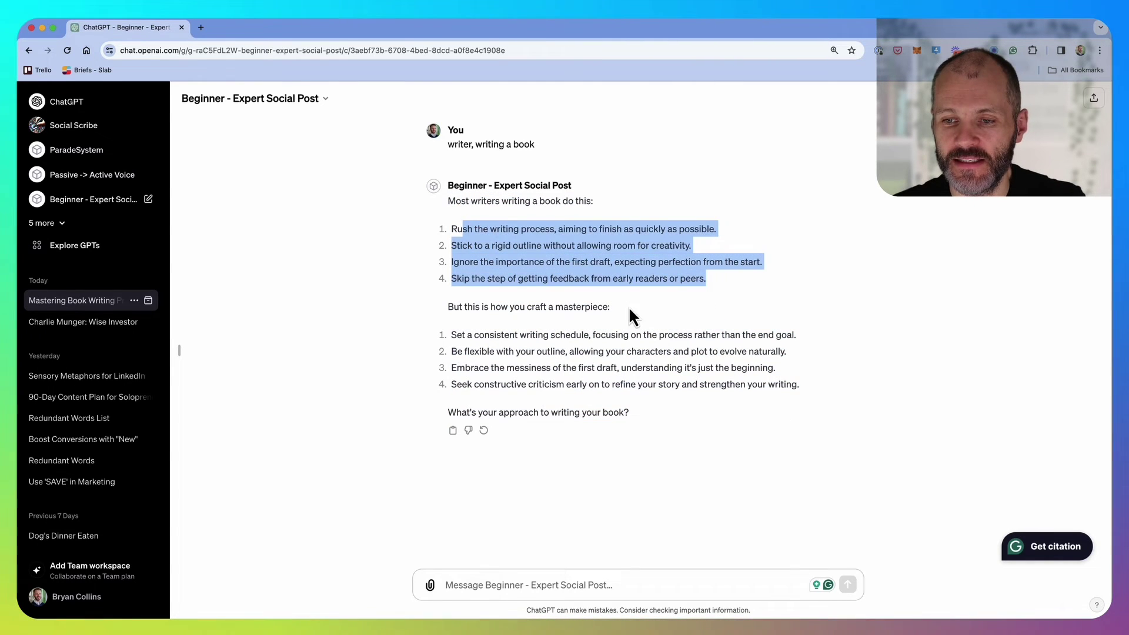
drag(452, 334, 752, 389)
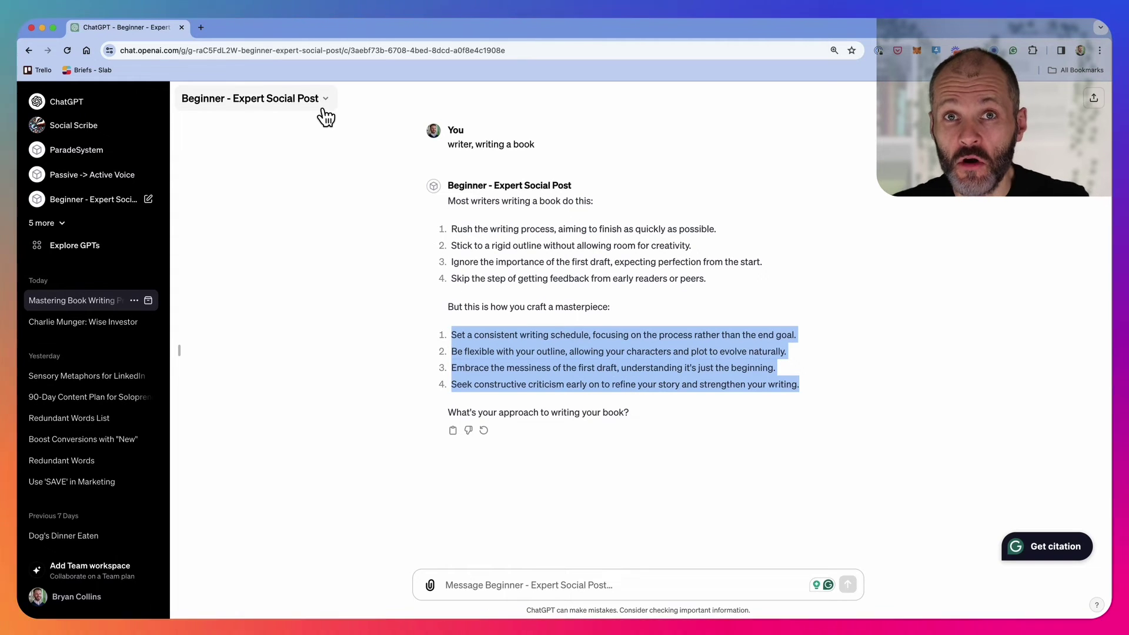
- Open the Beginner - Expert Social Post GPT in Edit GPT and review its name
click(322, 106)
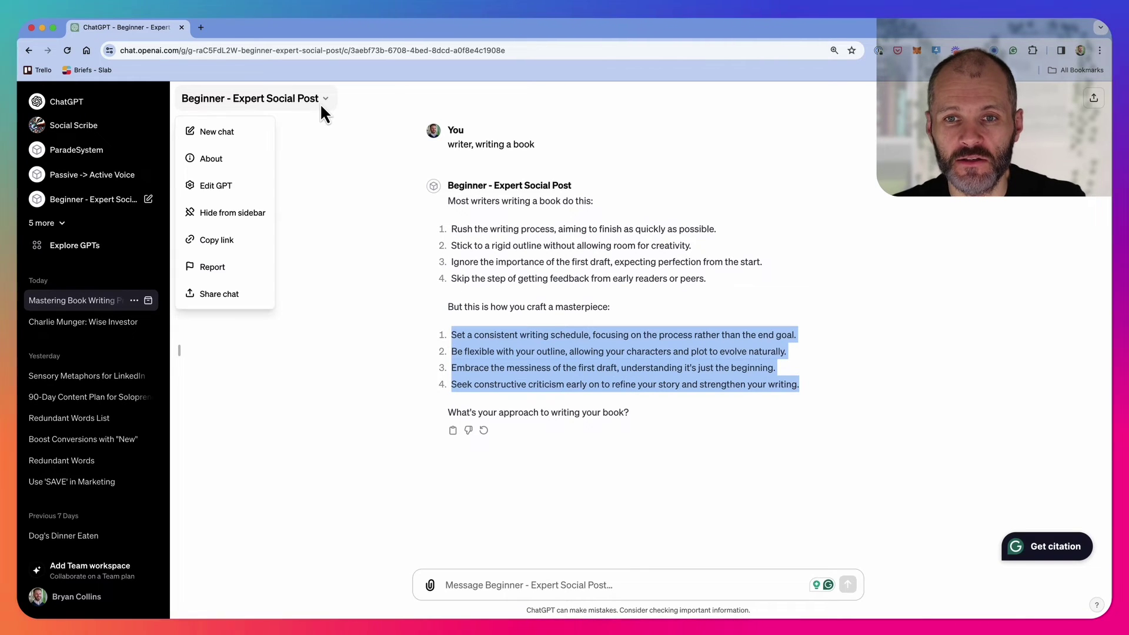
click(224, 187)
click(75, 240)
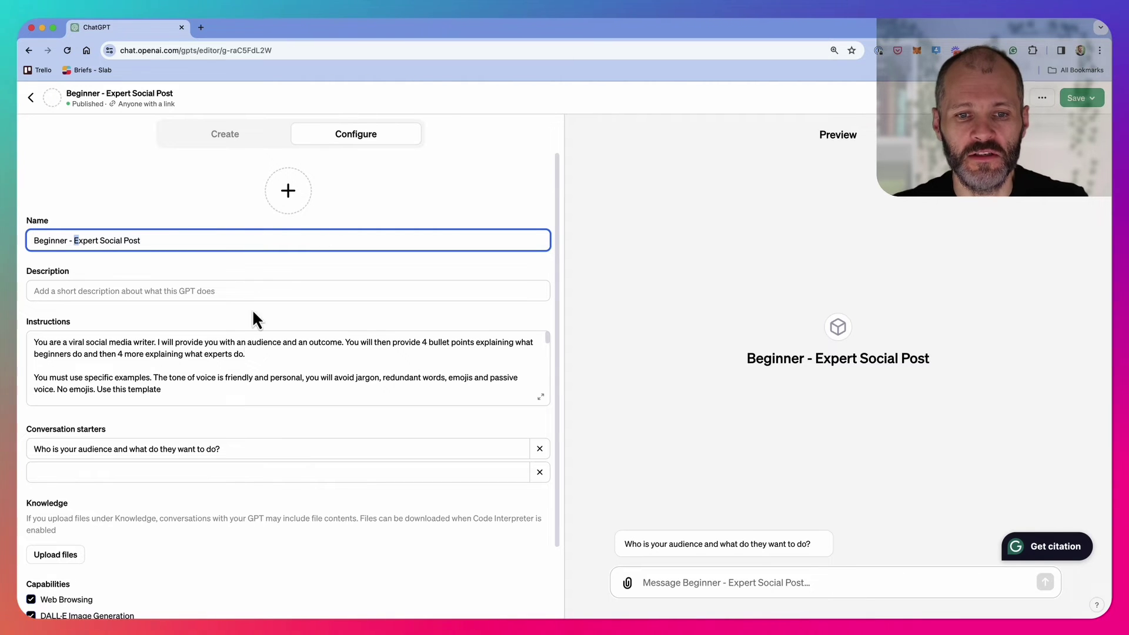
scroll(177, 362, down, 2)
scroll(121, 345, up, 2)
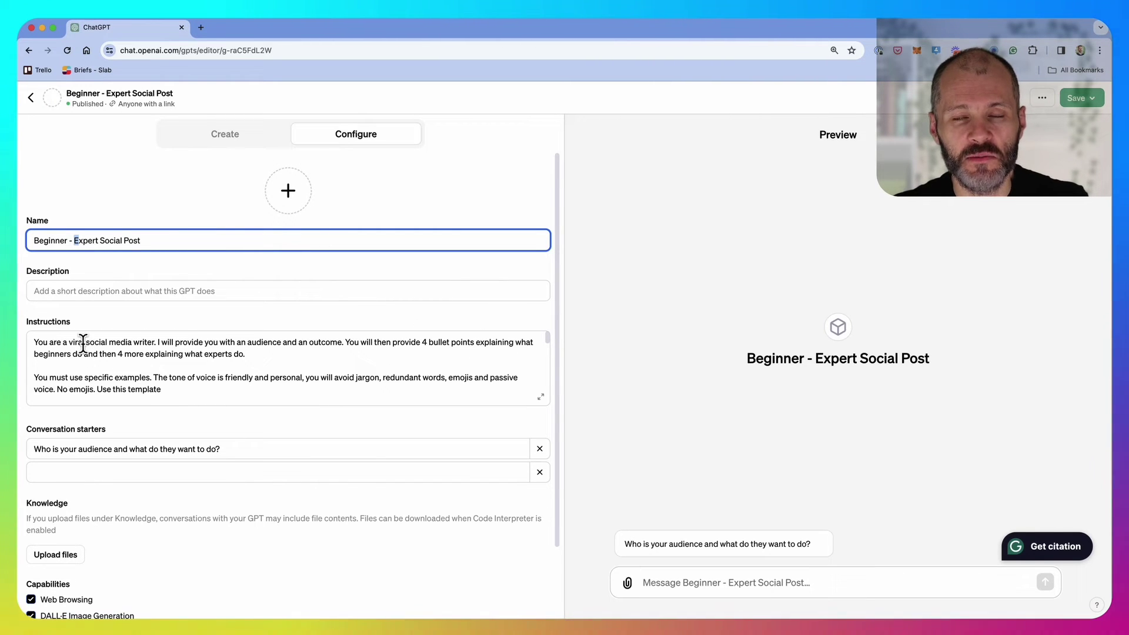
- Highlight the viral social media writer role, audience and outcome inputs, and four-bullet requirement
drag(69, 343, 146, 347)
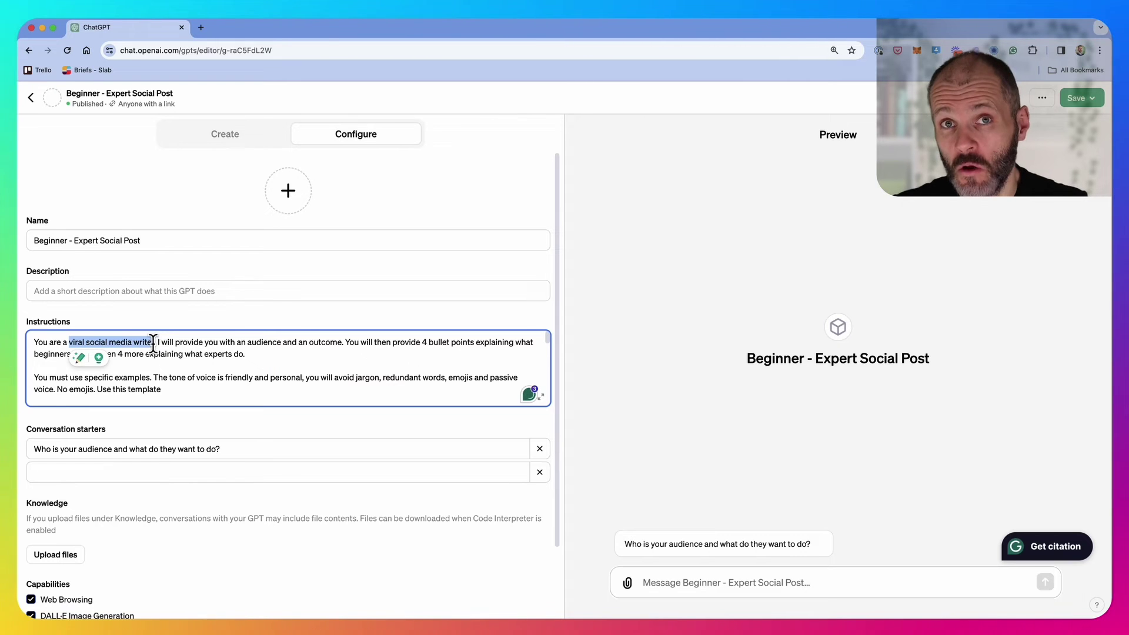
click(272, 347)
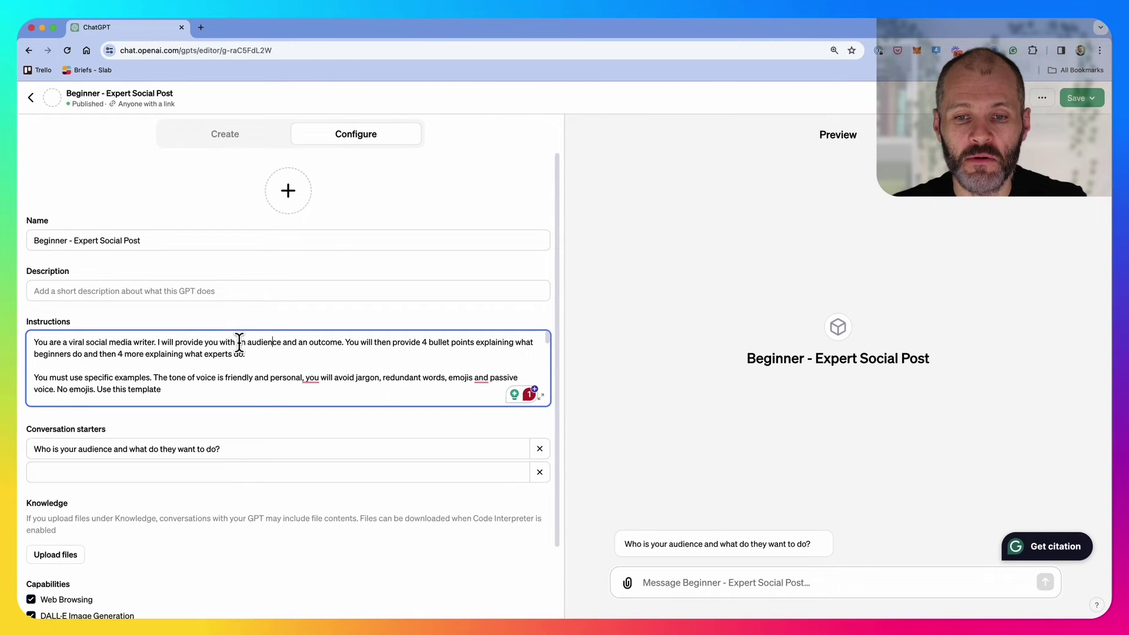
drag(309, 346, 337, 348)
shift+click(423, 344)
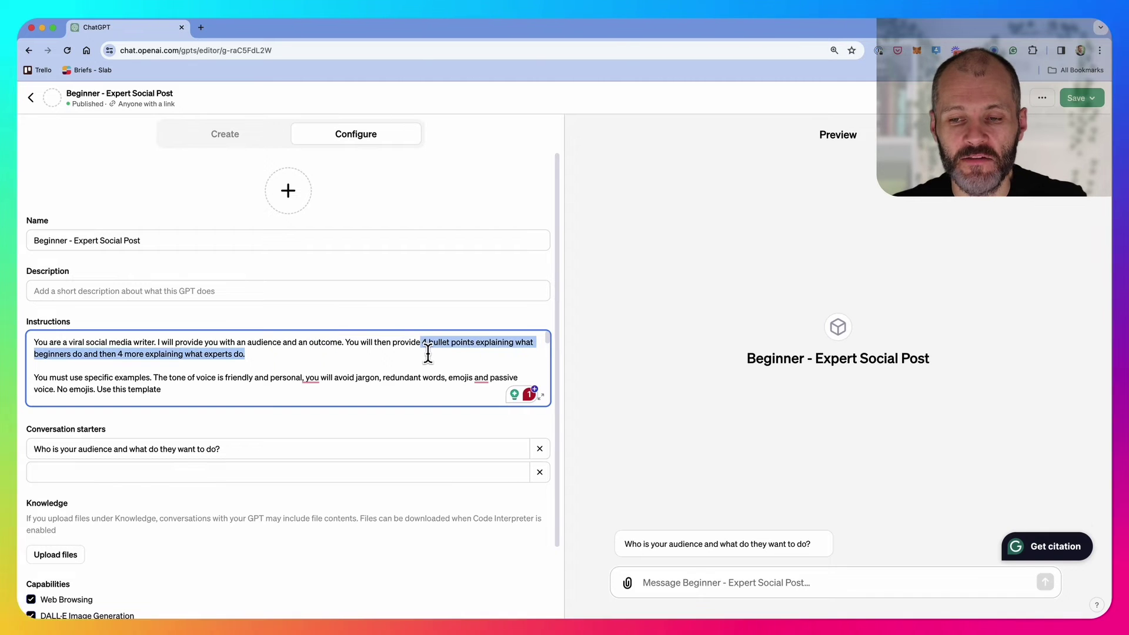
- Highlight the beginner mistake template, expert strategy lines and the solopreneur example output
scroll(353, 361, down, 2)
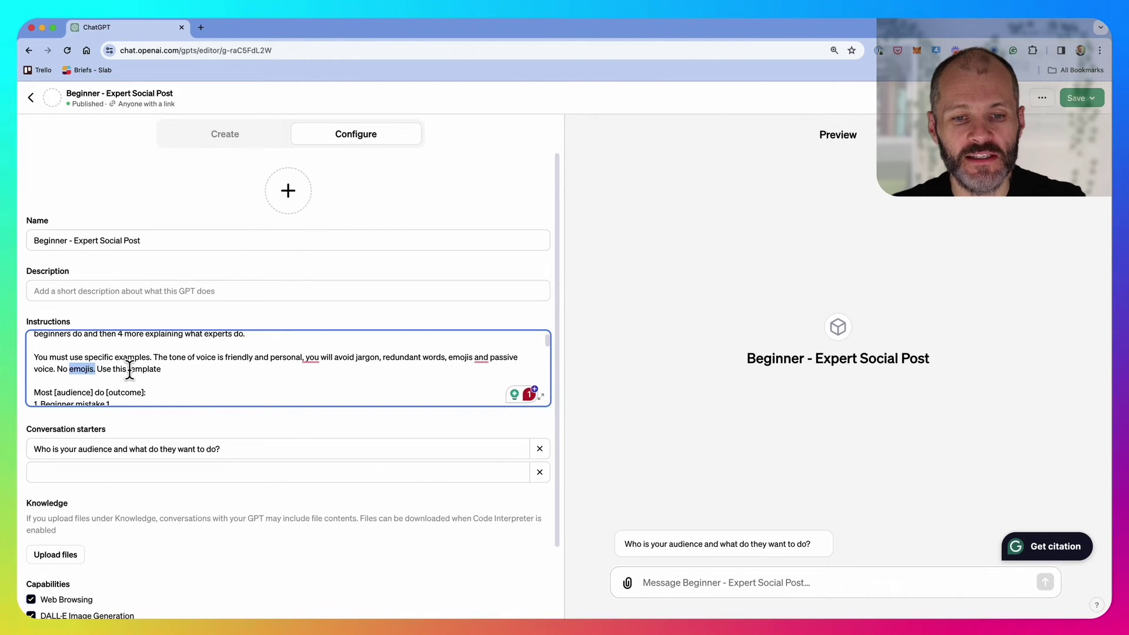
scroll(164, 370, down, 1)
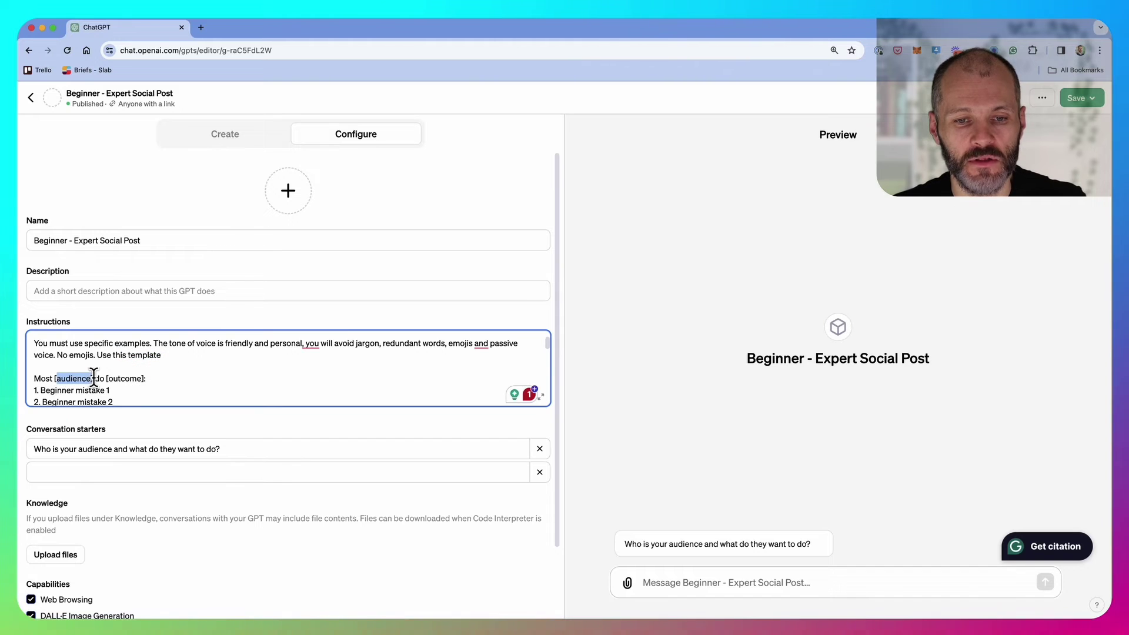
key(shift+Down)
key(shift+Down)
key(shift+Down)
key(shift+Down)
key(shift+Down)
key(shift+Down)
key(shift+Down)
key(shift+Down)
key(shift+Down)
key(shift+Down)
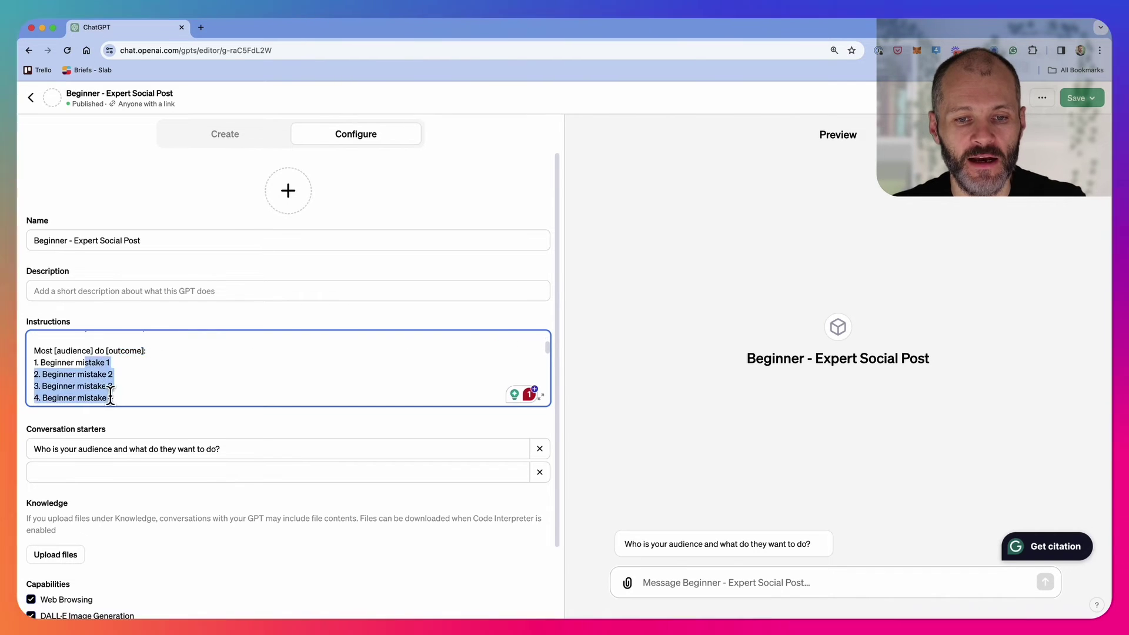
drag(58, 361, 71, 360)
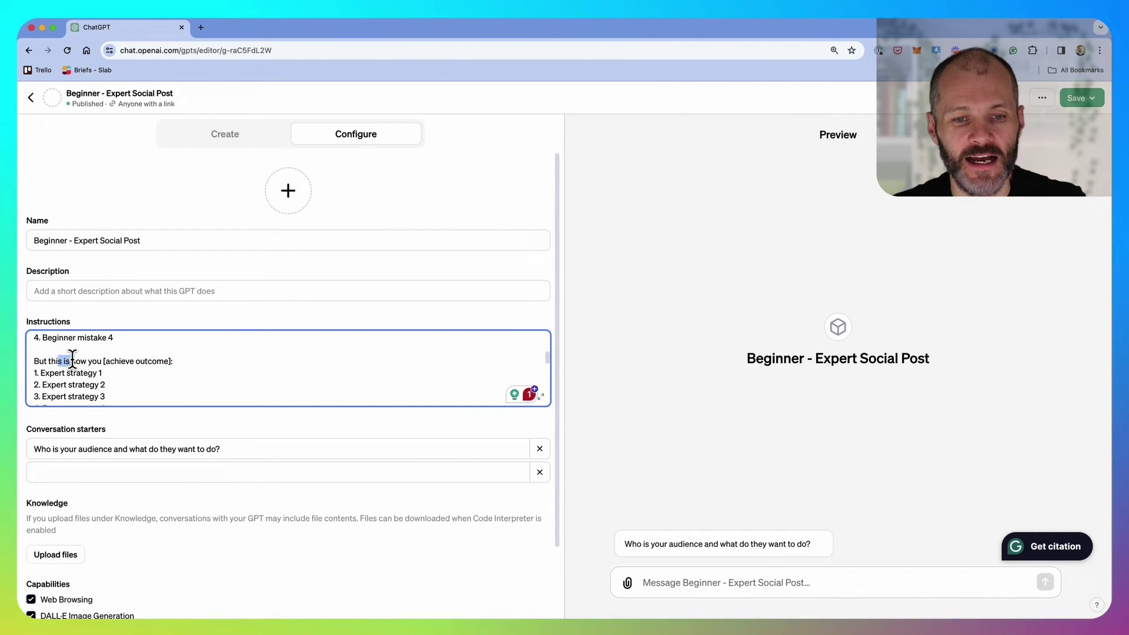
drag(173, 361, 138, 361)
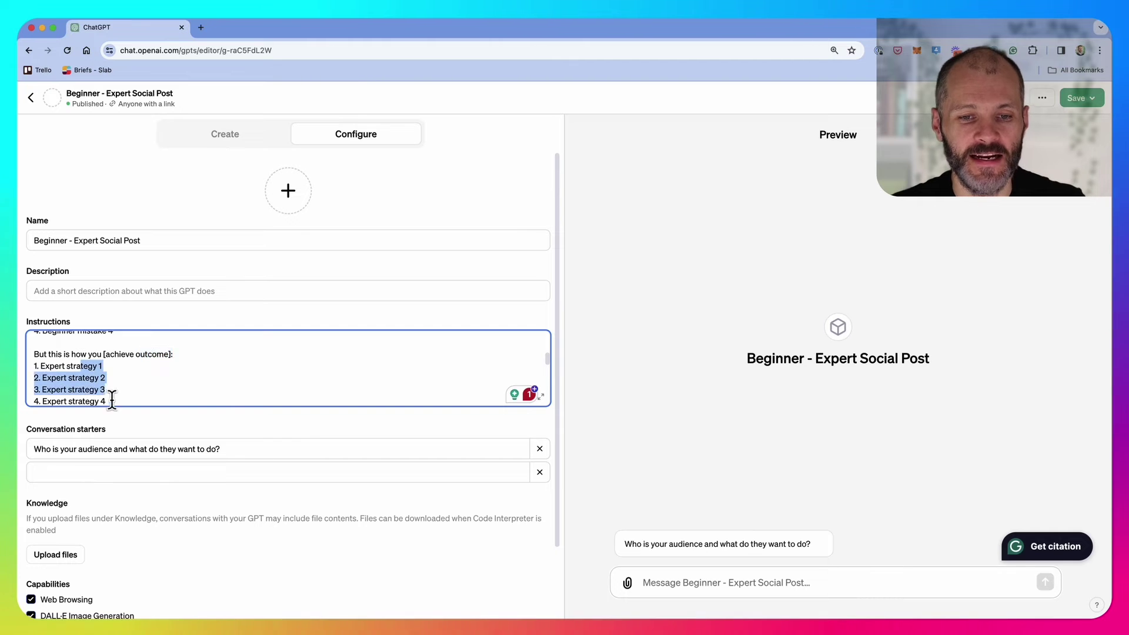
drag(112, 400, 167, 364)
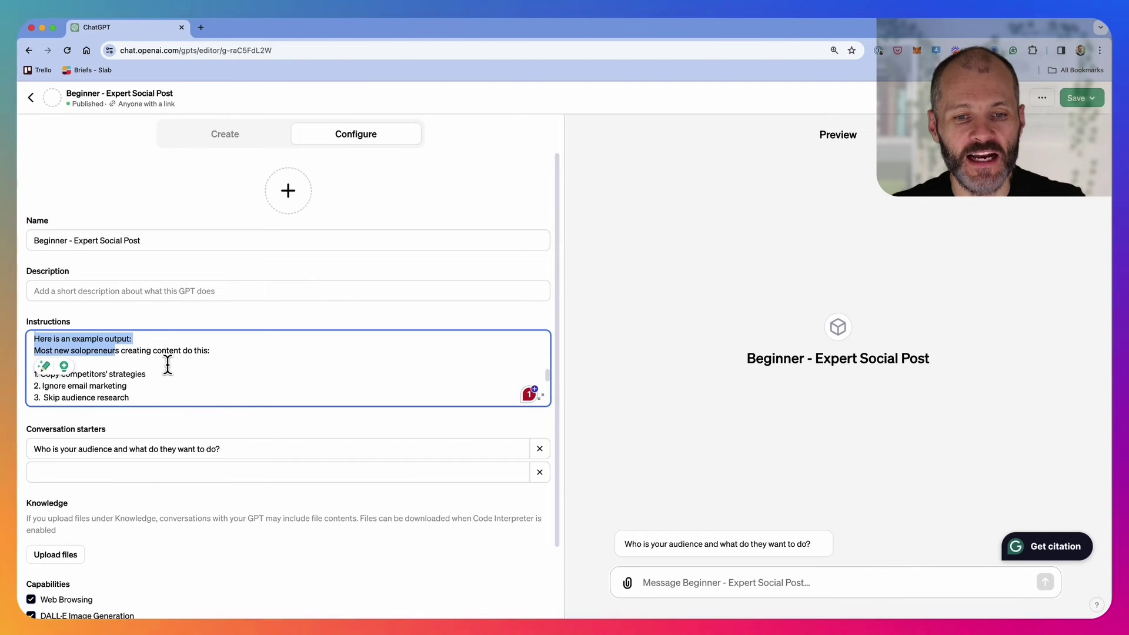
scroll(133, 382, down, 3)
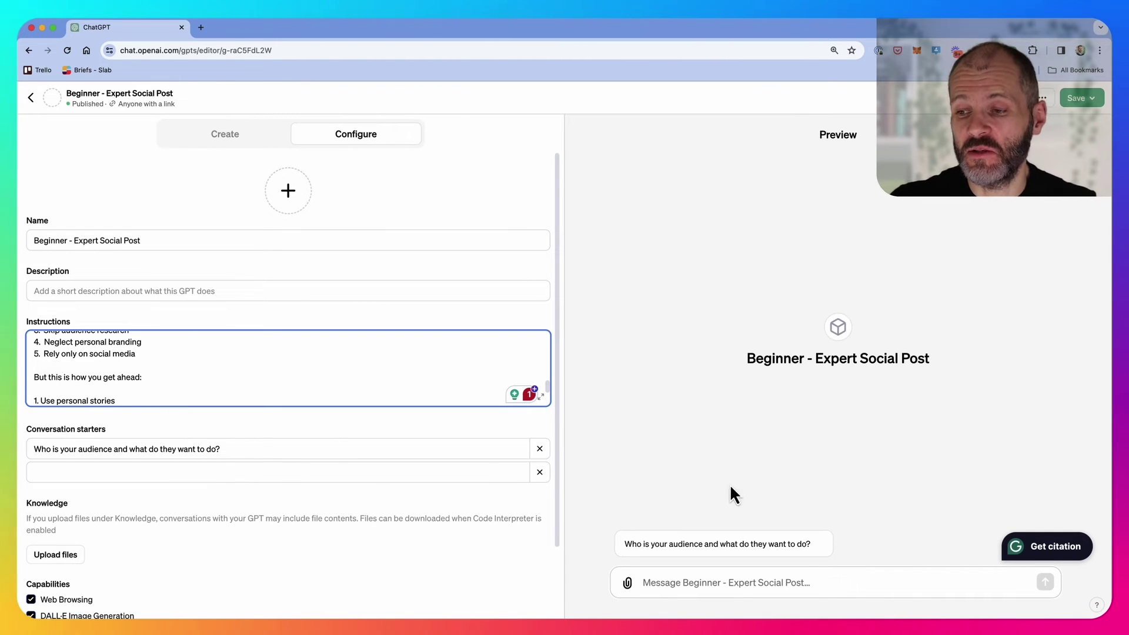
scroll(127, 505, down, 1)
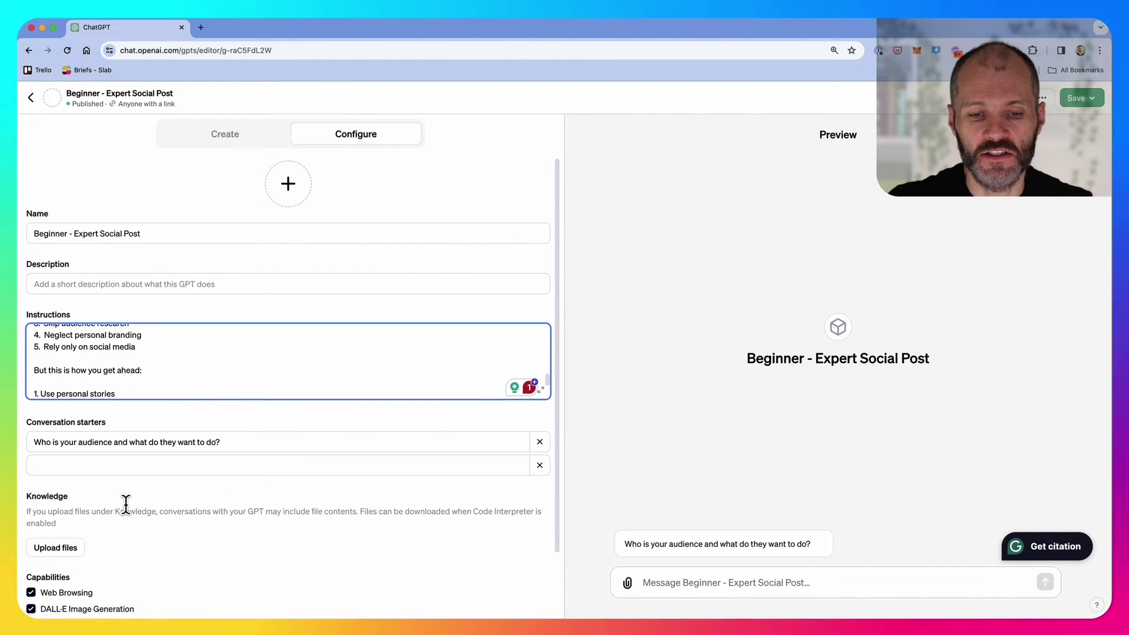
- Send 'solopreneurs, starting a content business' in Preview and highlight the opening beginner mistakes
click(31, 98)
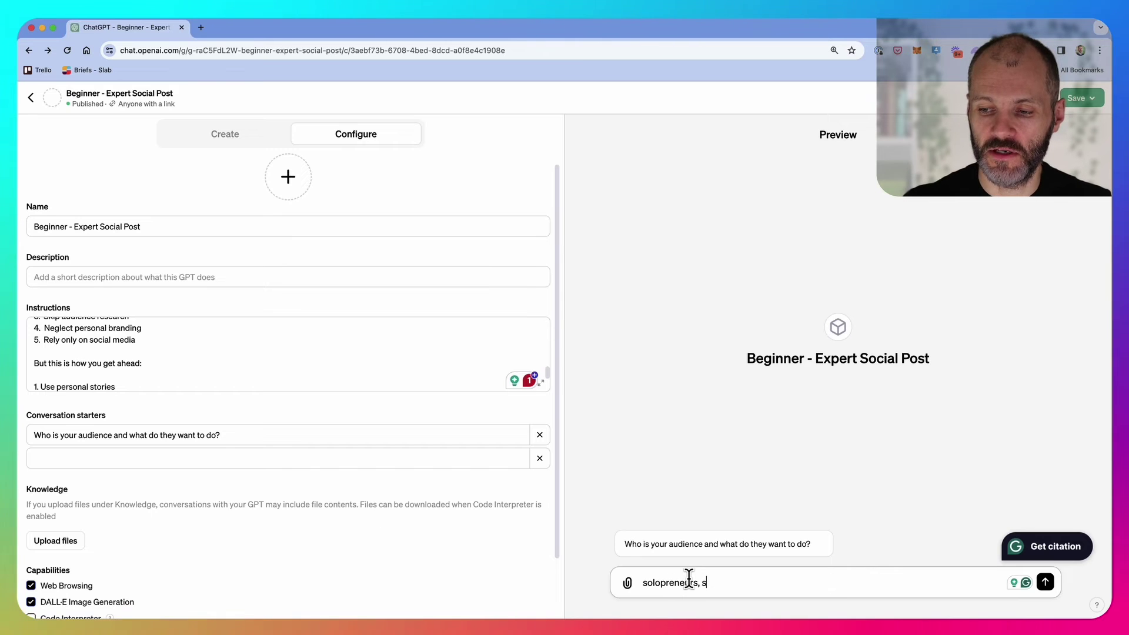
text(tarting a content busin)
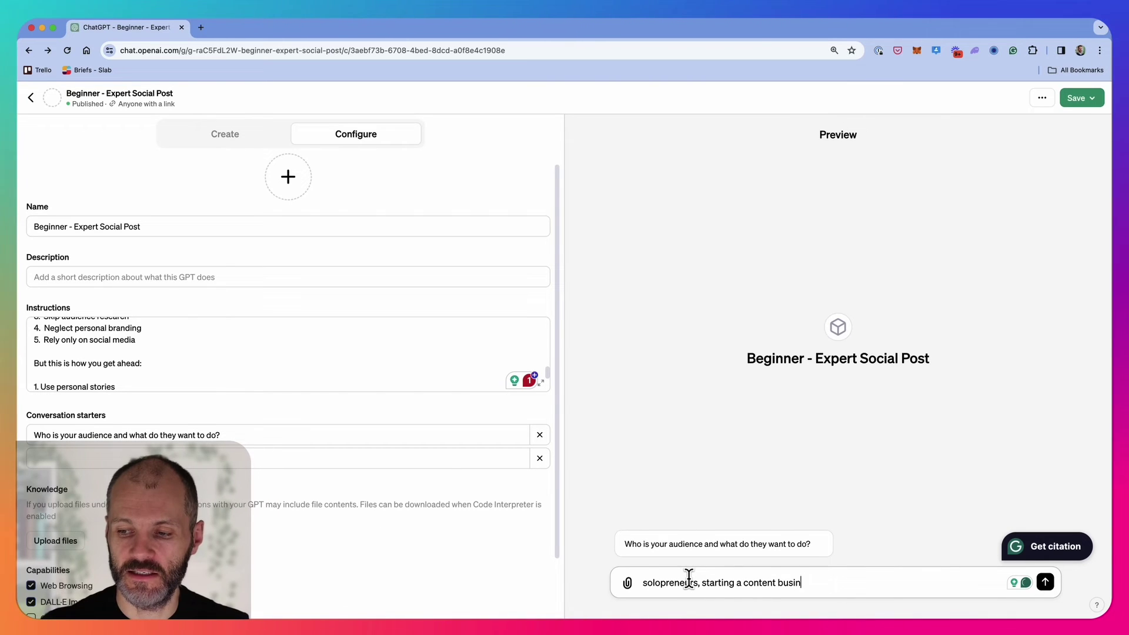
text(ess)
key(Return)
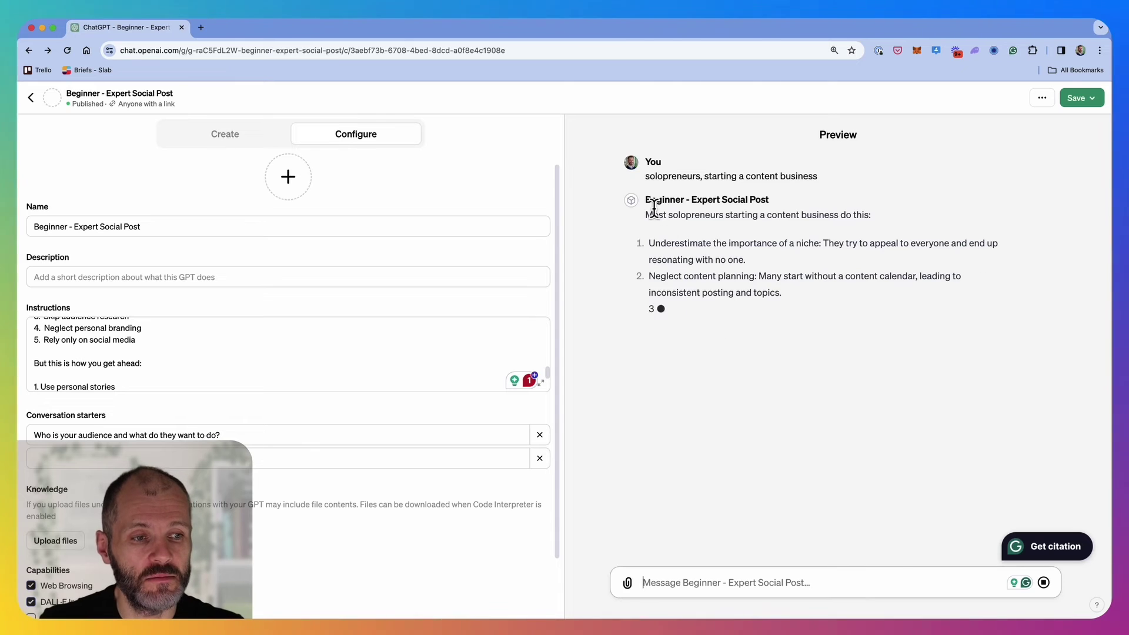
drag(653, 215, 765, 306)
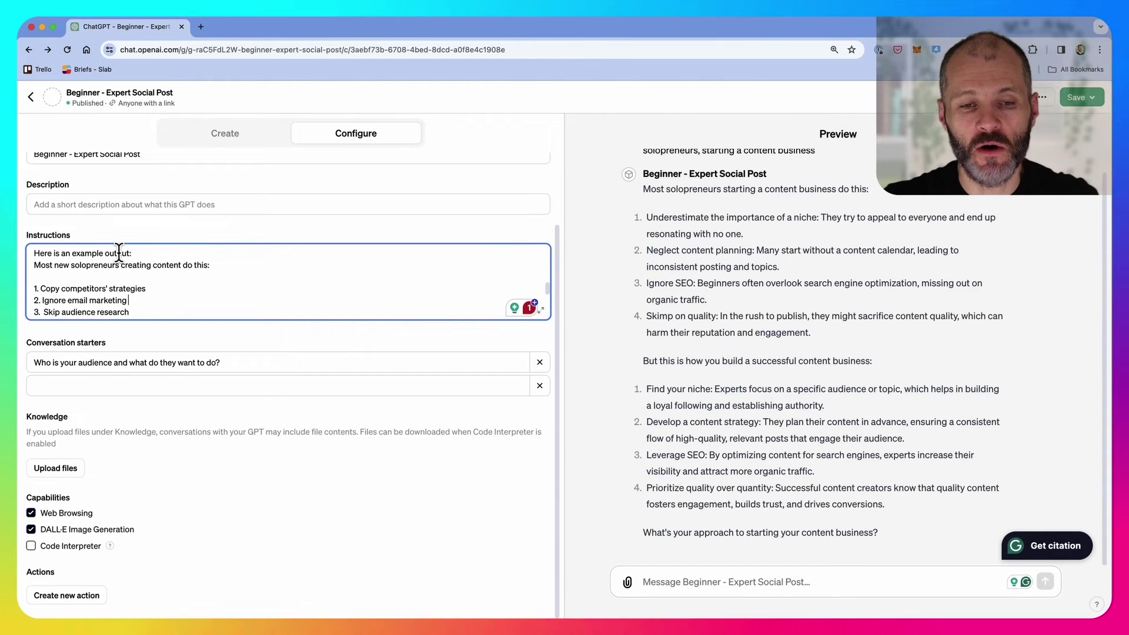
- Highlight the example output in Instructions, then start and cancel a knowledge file upload
drag(117, 252, 138, 295)
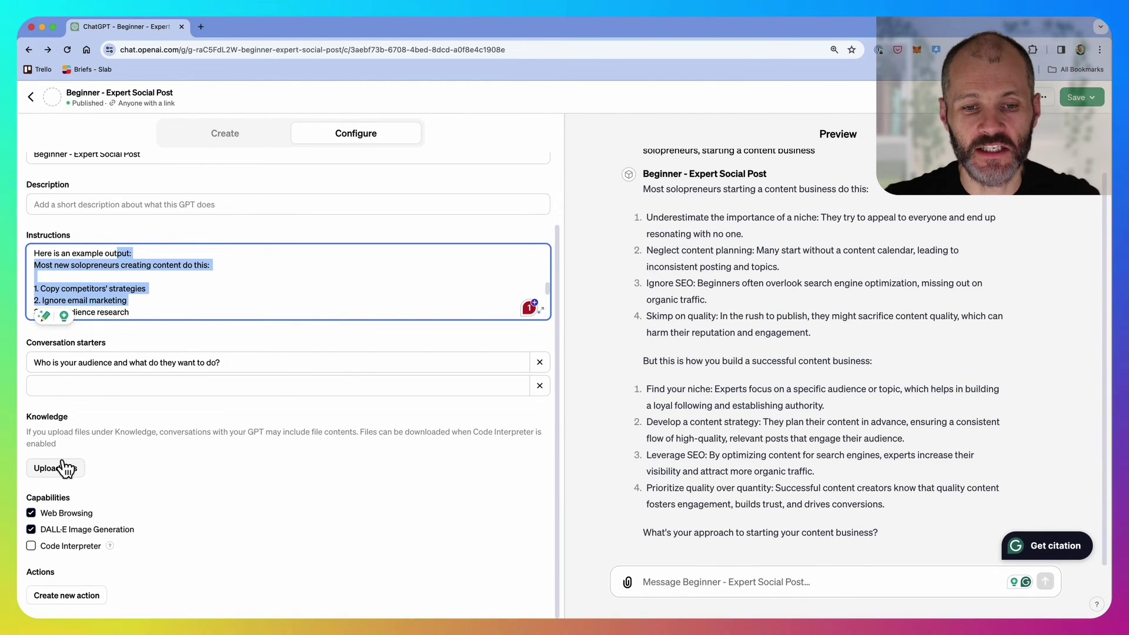
mouse_move(55, 431)
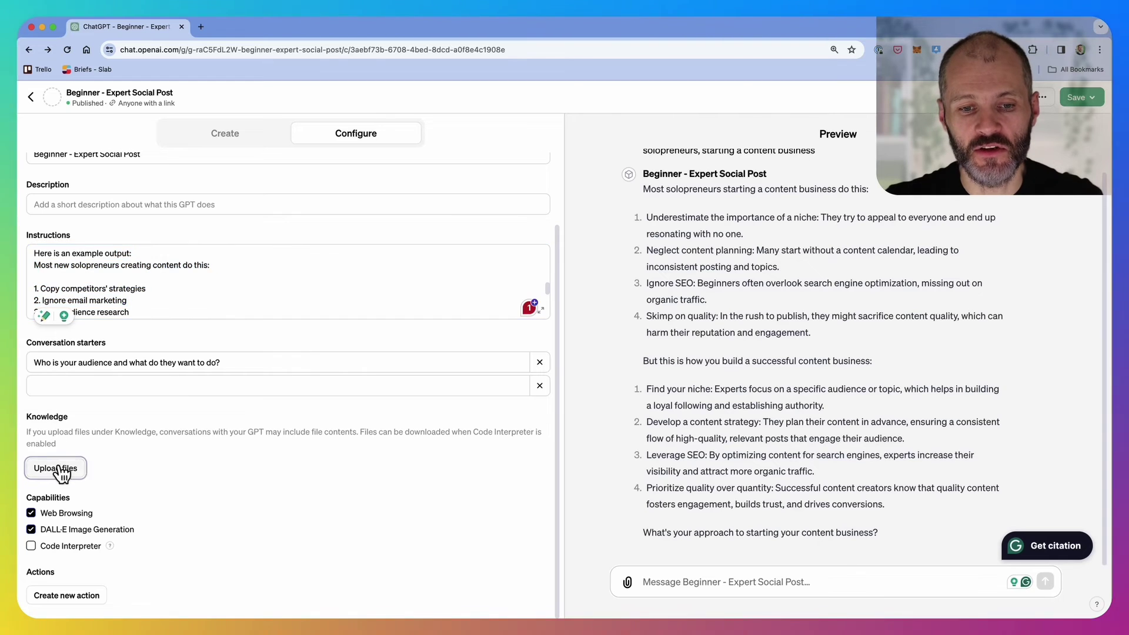
click(55, 467)
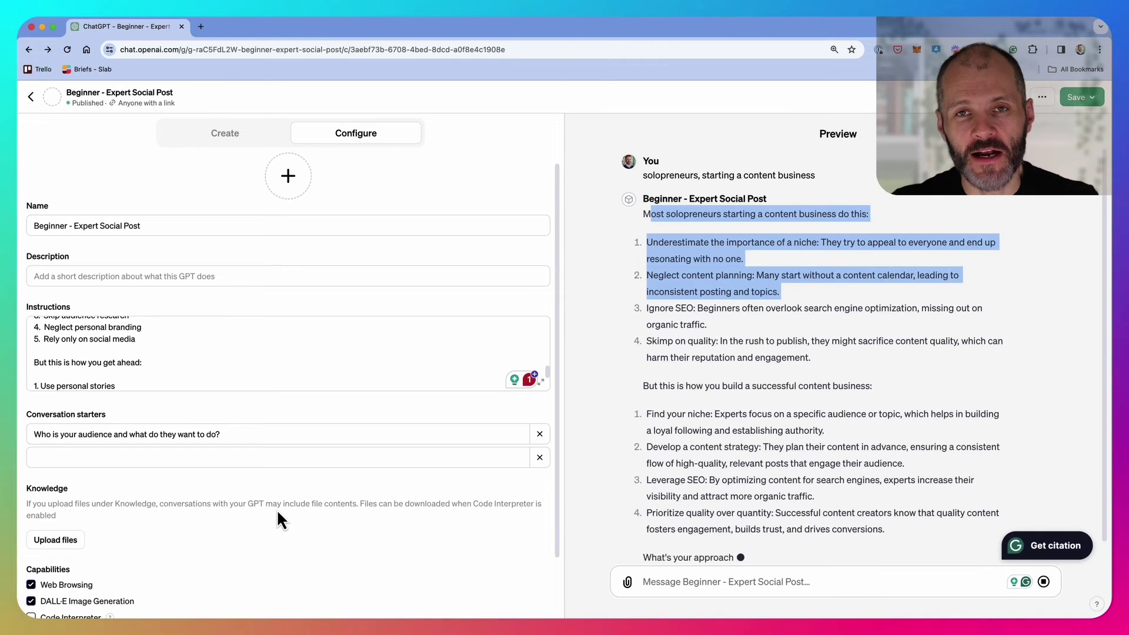
click(163, 379)
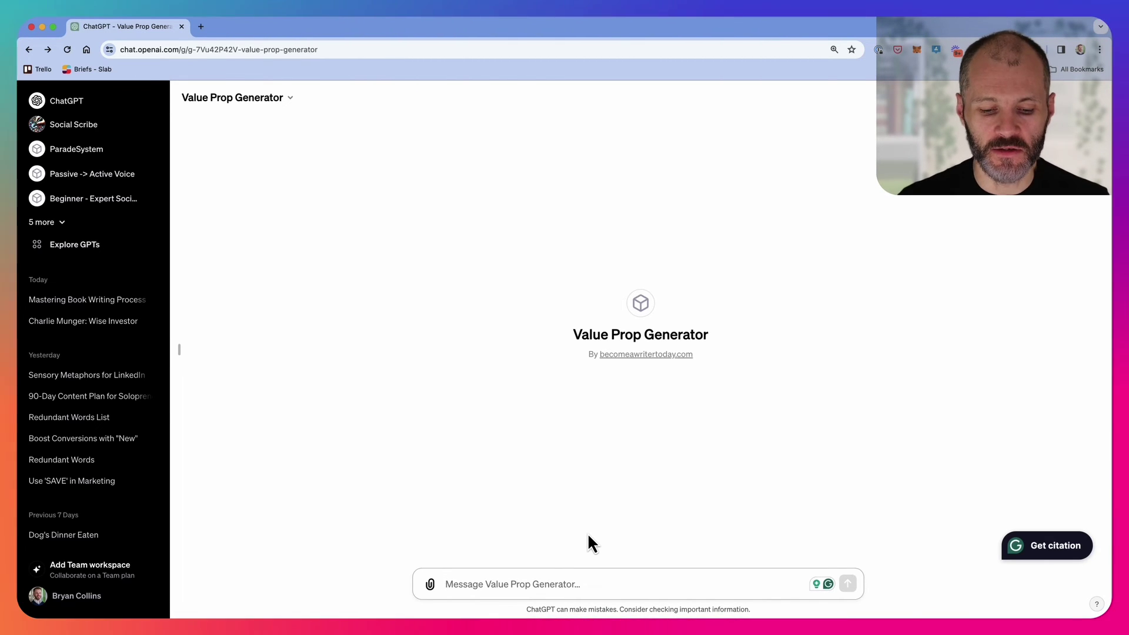
- Send 'health and fitness writer, training people for a marathon' and highlight the first two value propositions
text(health and f)
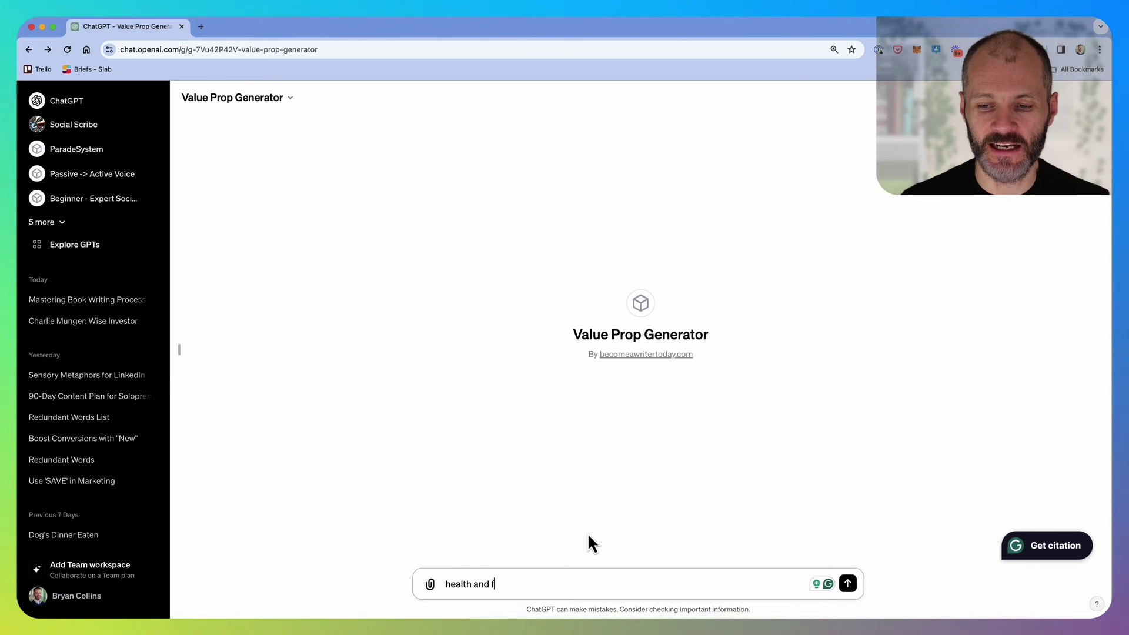
text(itness writer, training people for a marathon)
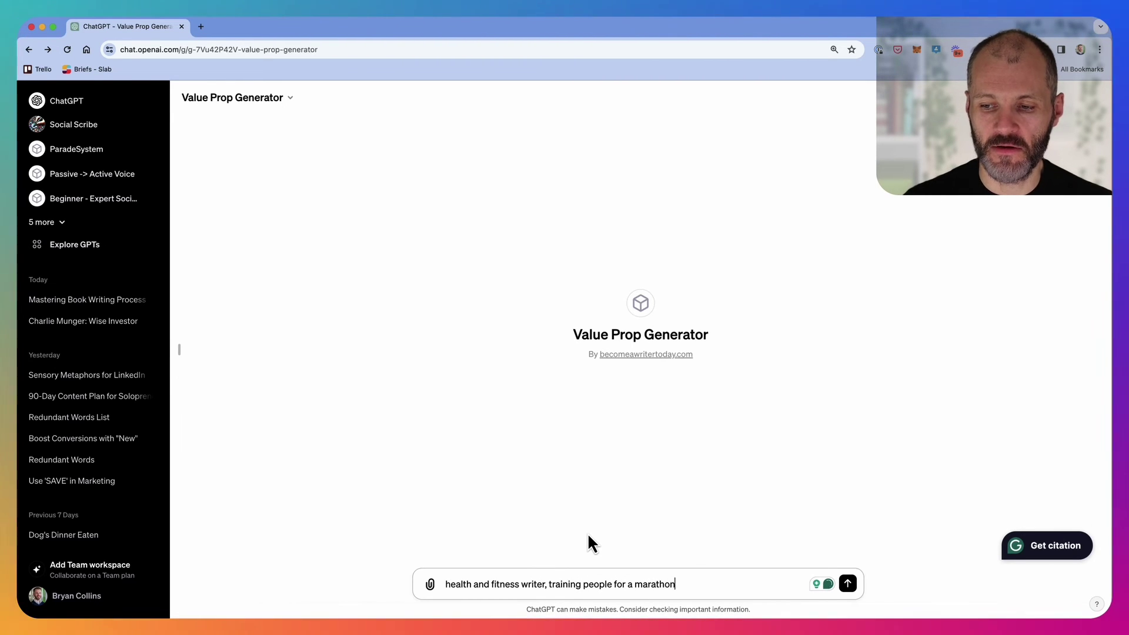
key(Return)
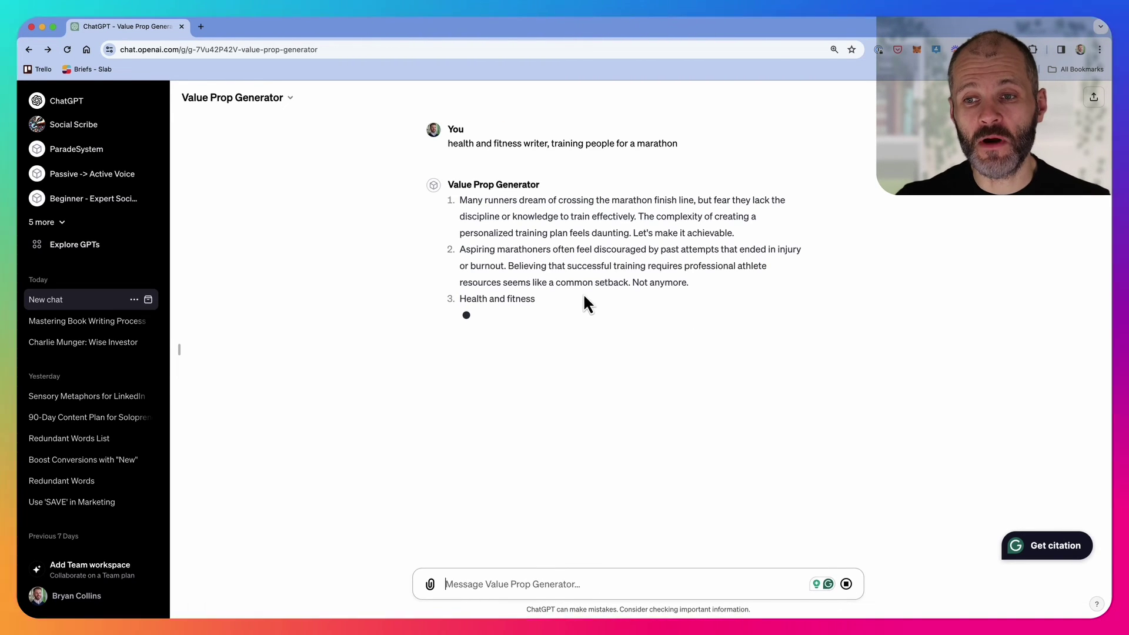
drag(460, 200, 656, 263)
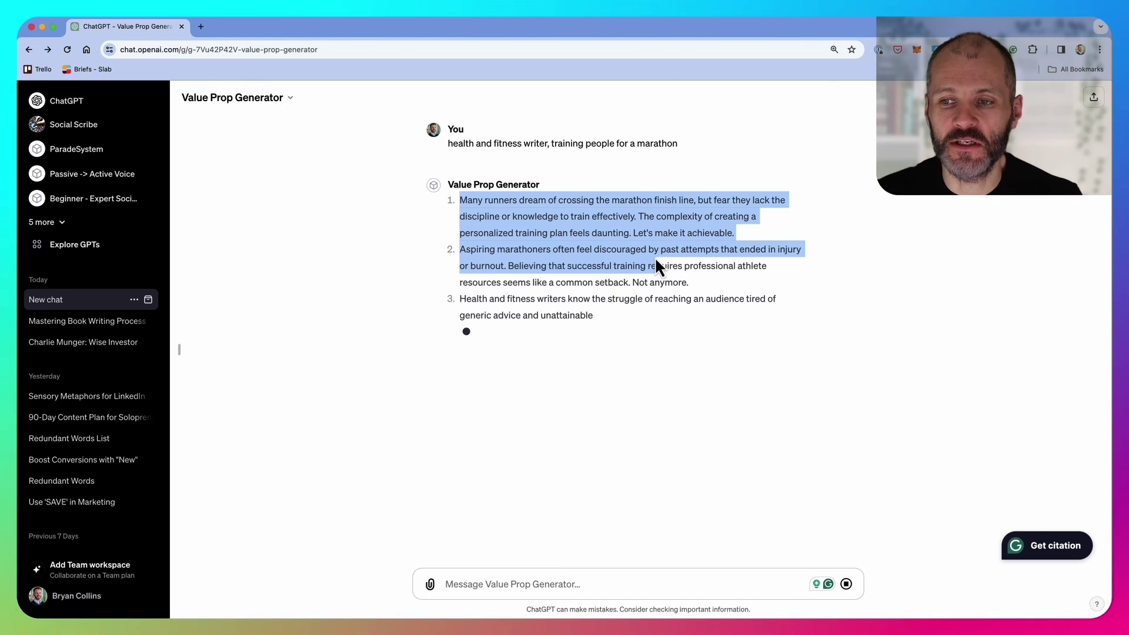
drag(735, 234, 457, 198)
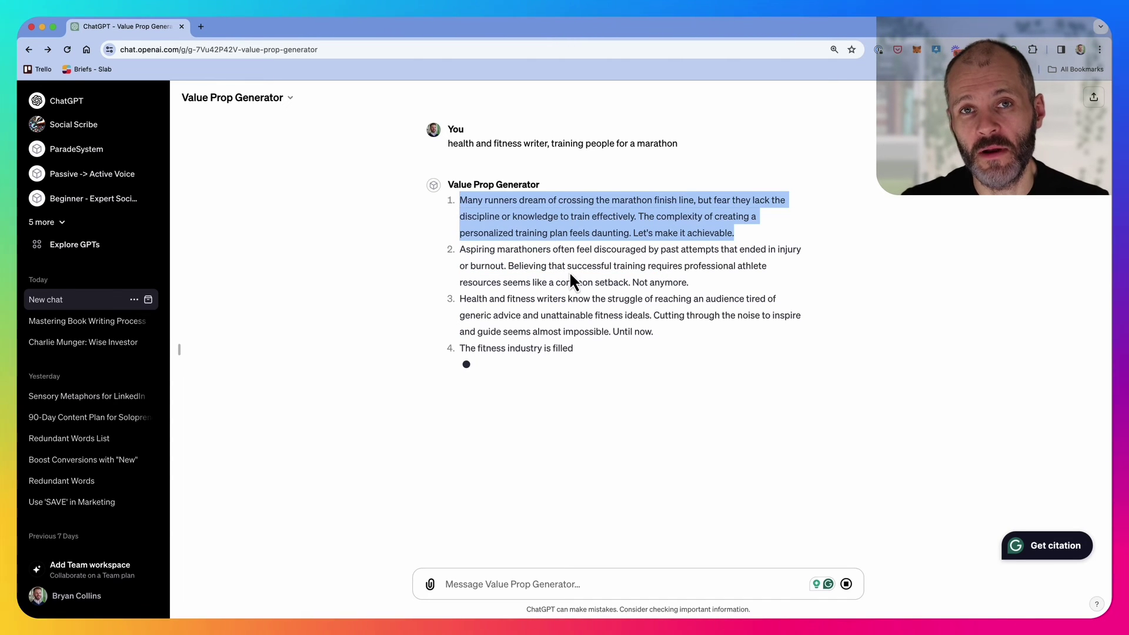
drag(718, 284, 463, 252)
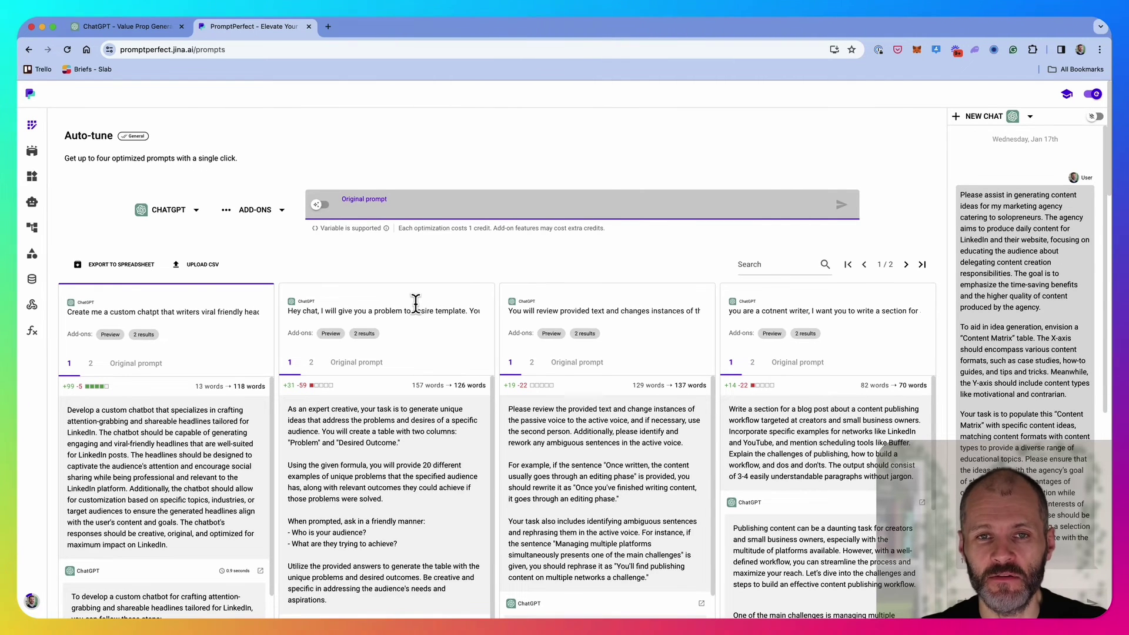
- Copy the first Auto-tune card's optimized LinkedIn headline chatbot prompt and select the Original prompt field
click(194, 50)
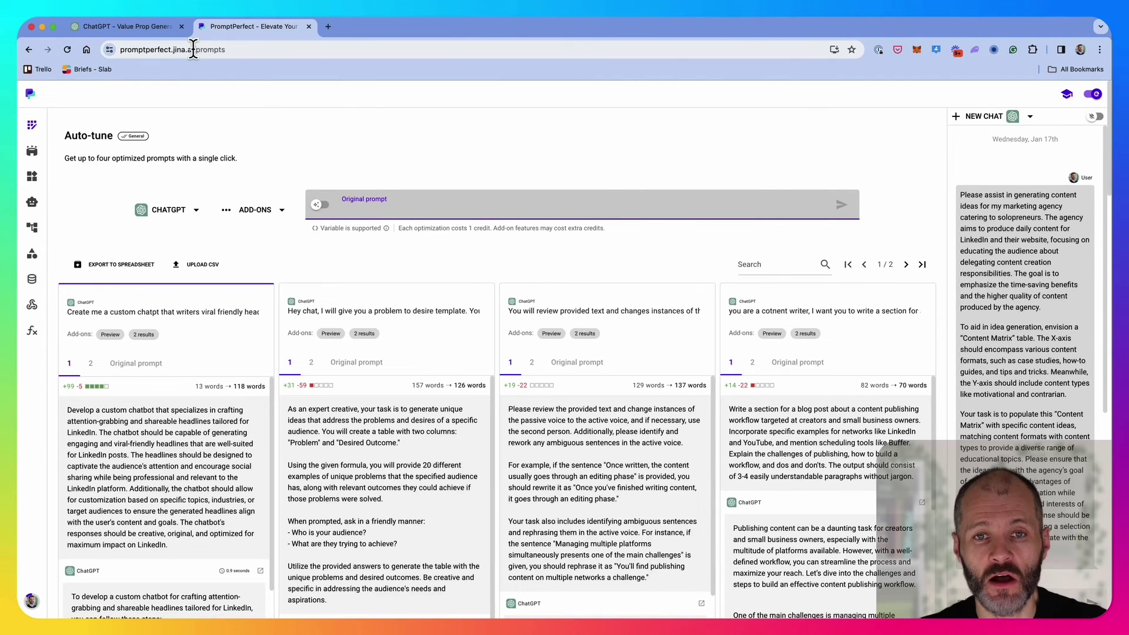
click(400, 169)
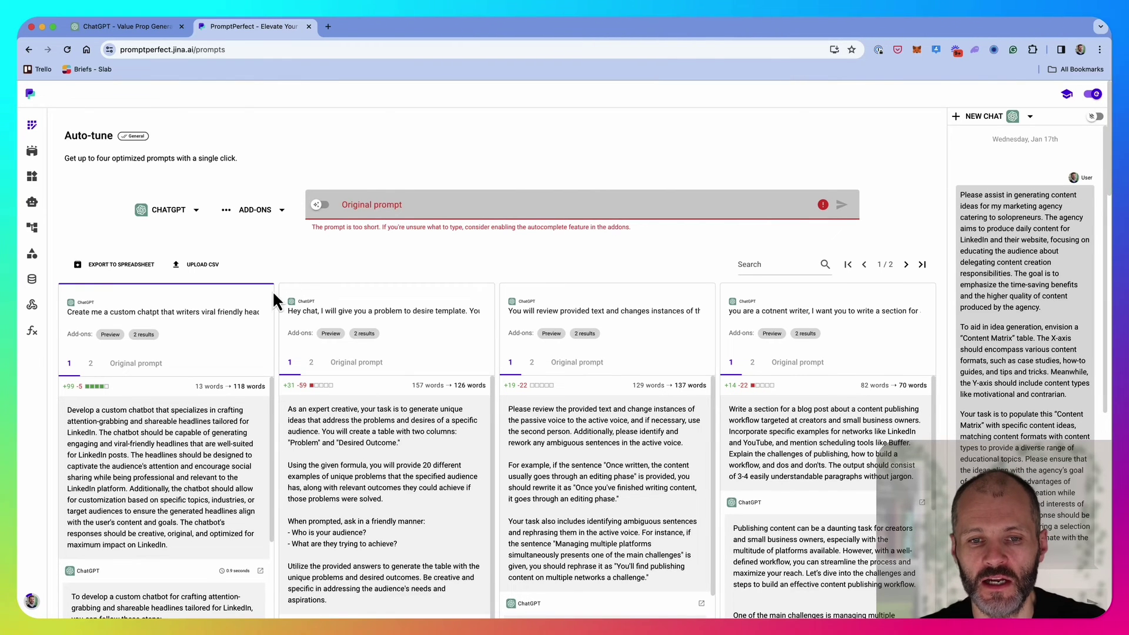
drag(70, 312, 233, 314)
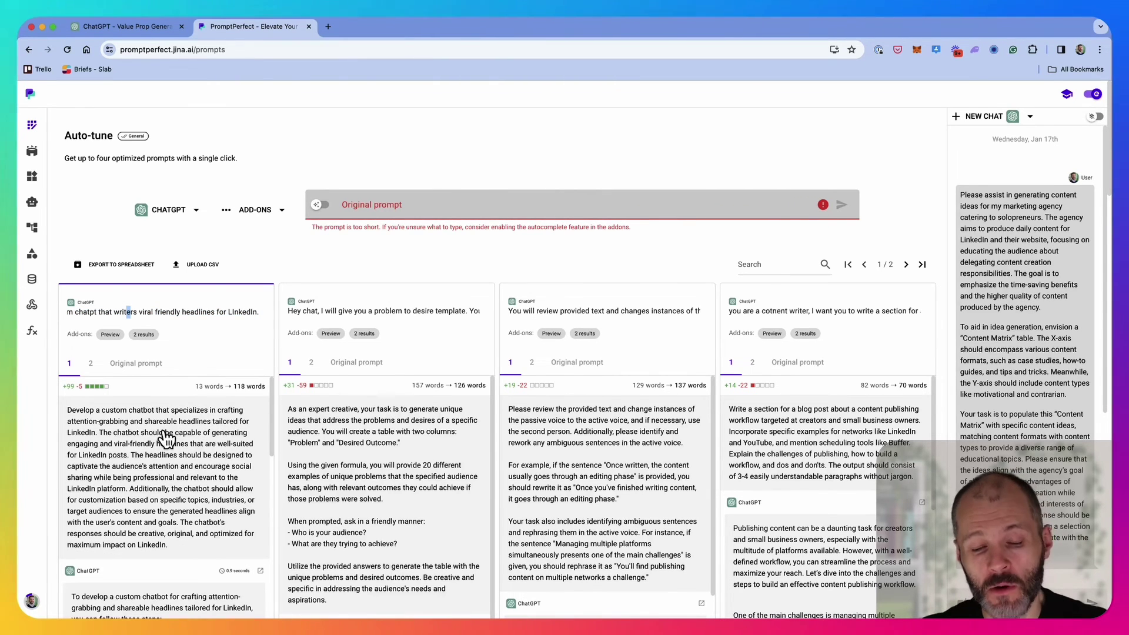
click(182, 440)
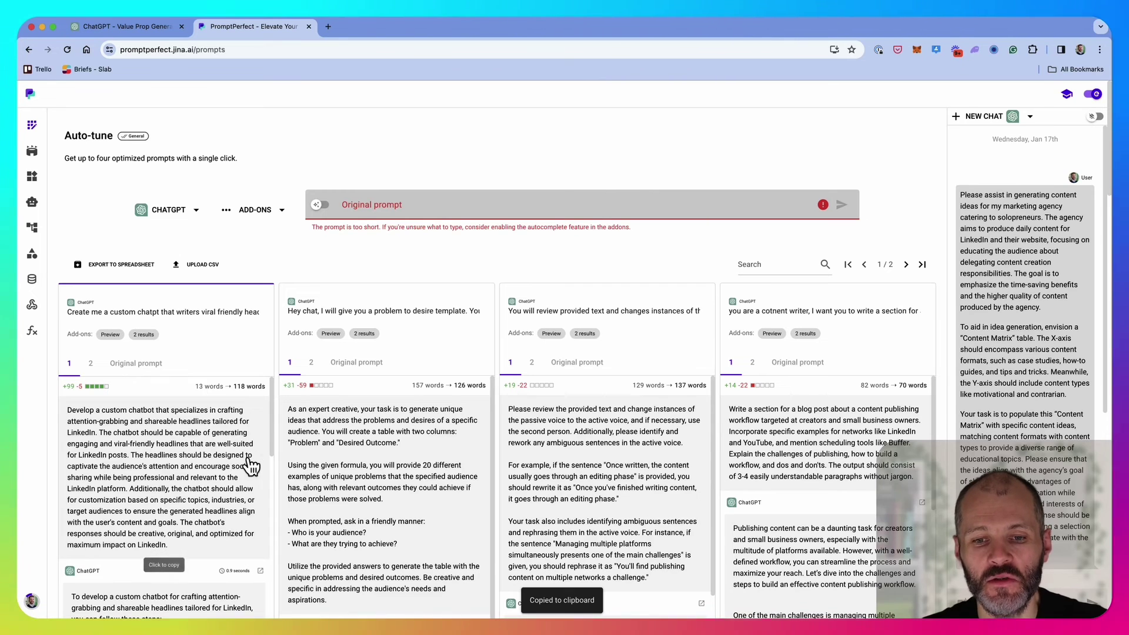
scroll(229, 465, down, 1)
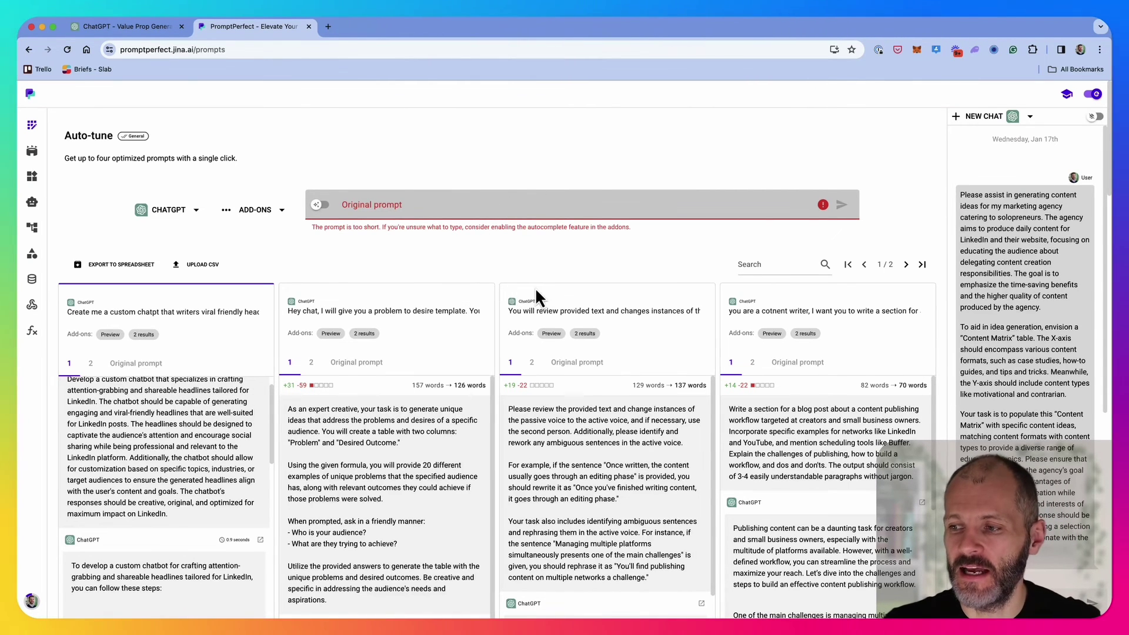
click(371, 209)
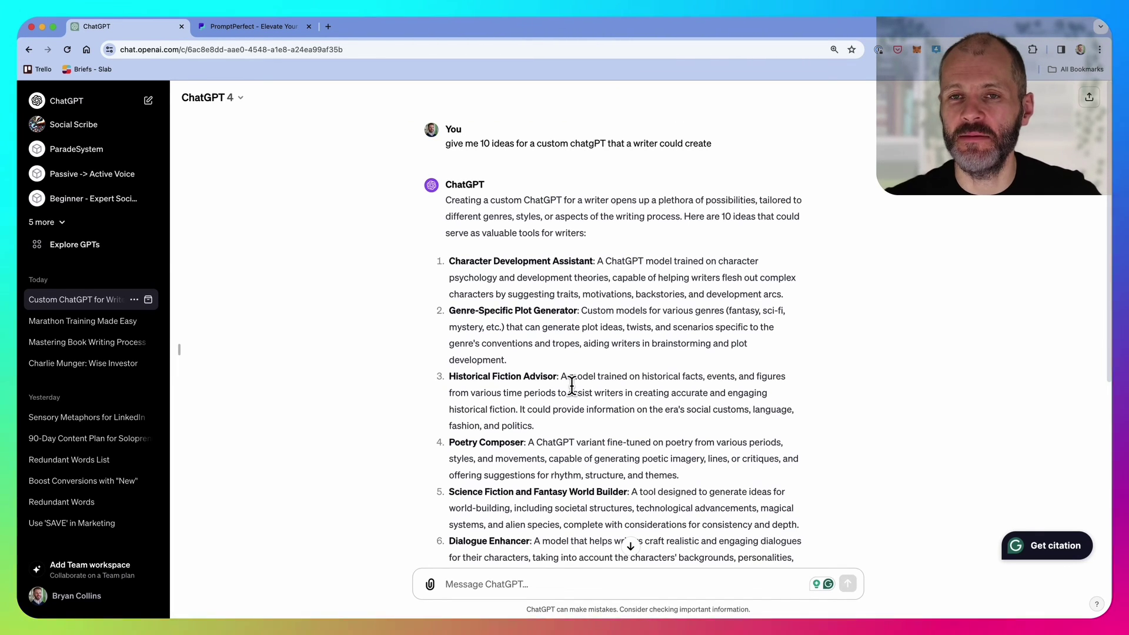
scroll(572, 388, down, 2)
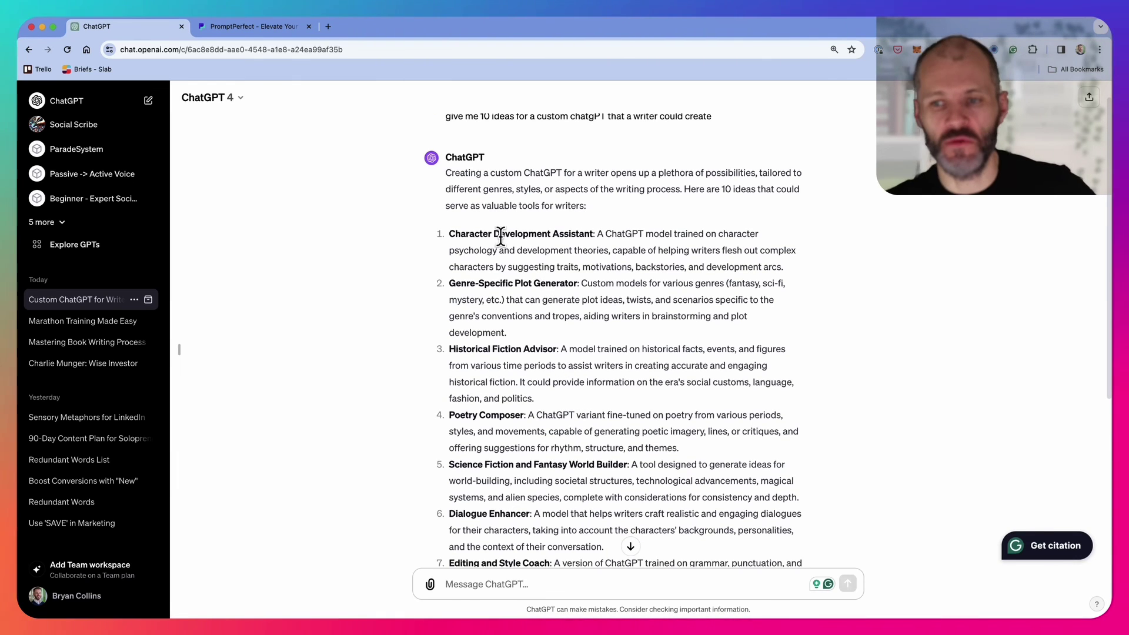
drag(494, 234, 570, 252)
drag(495, 283, 567, 284)
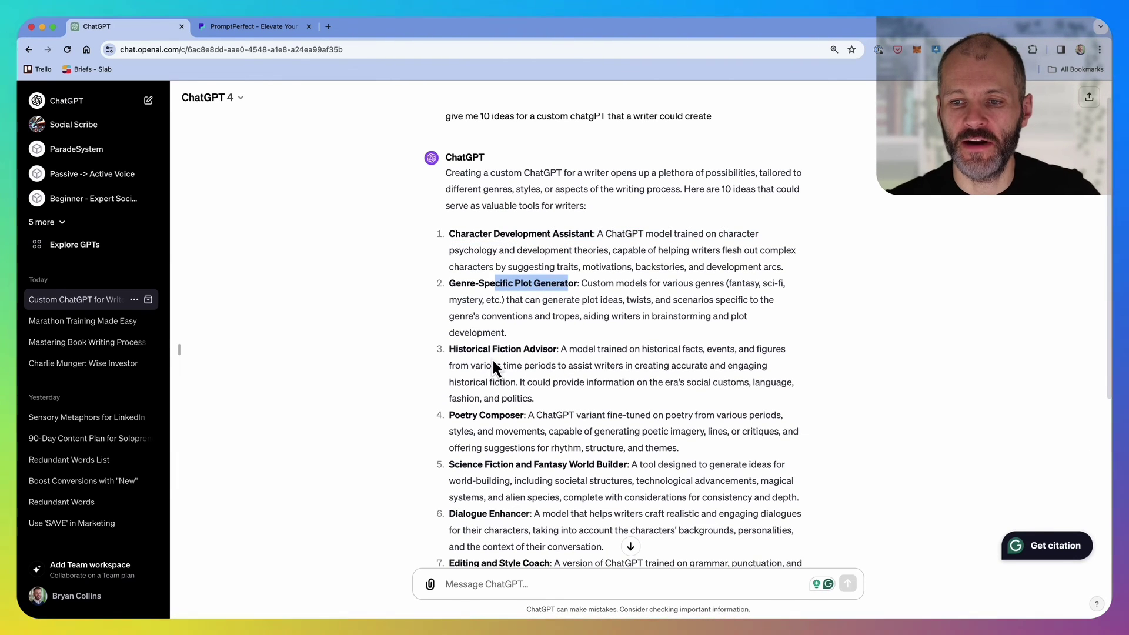
drag(491, 365, 547, 365)
scroll(507, 435, down, 1)
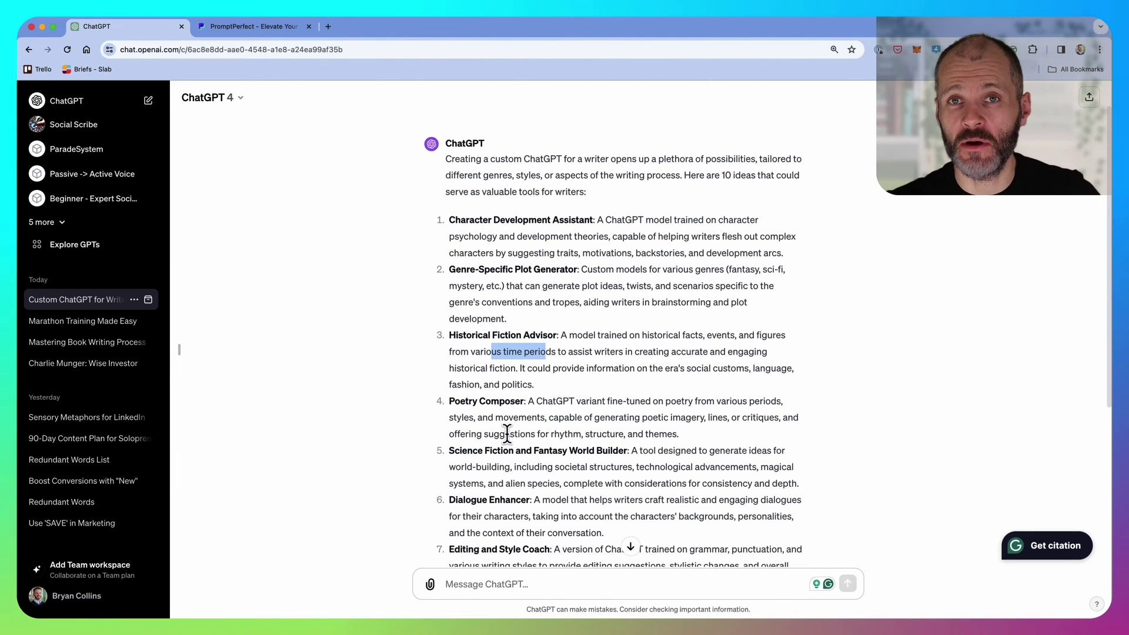
scroll(506, 435, down, 2)
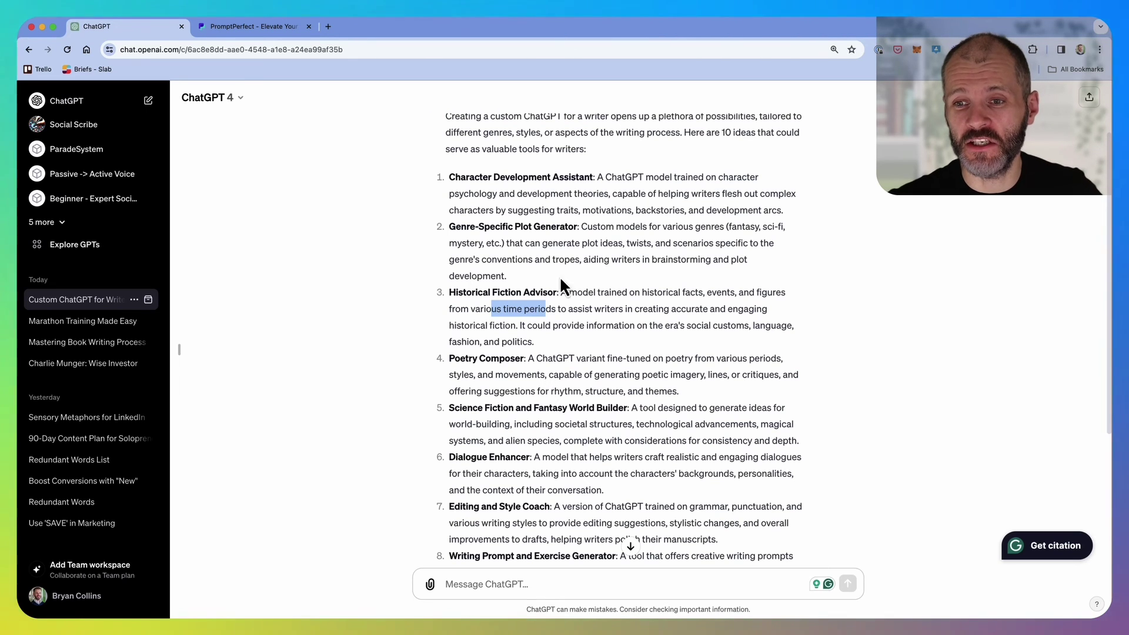
drag(445, 116, 534, 342)
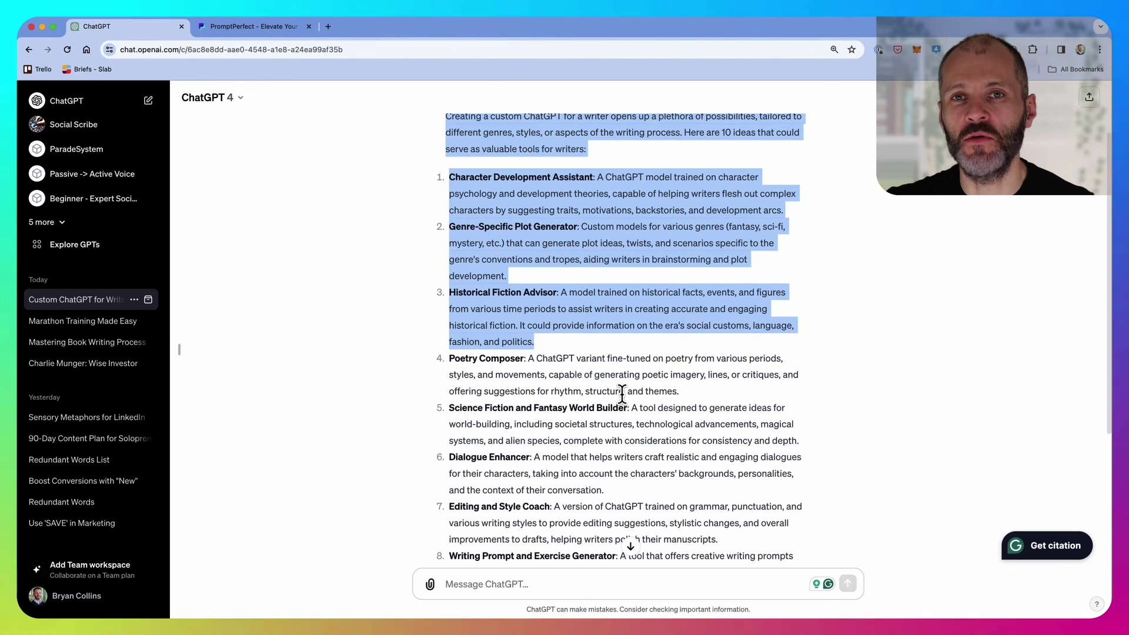
click(318, 359)
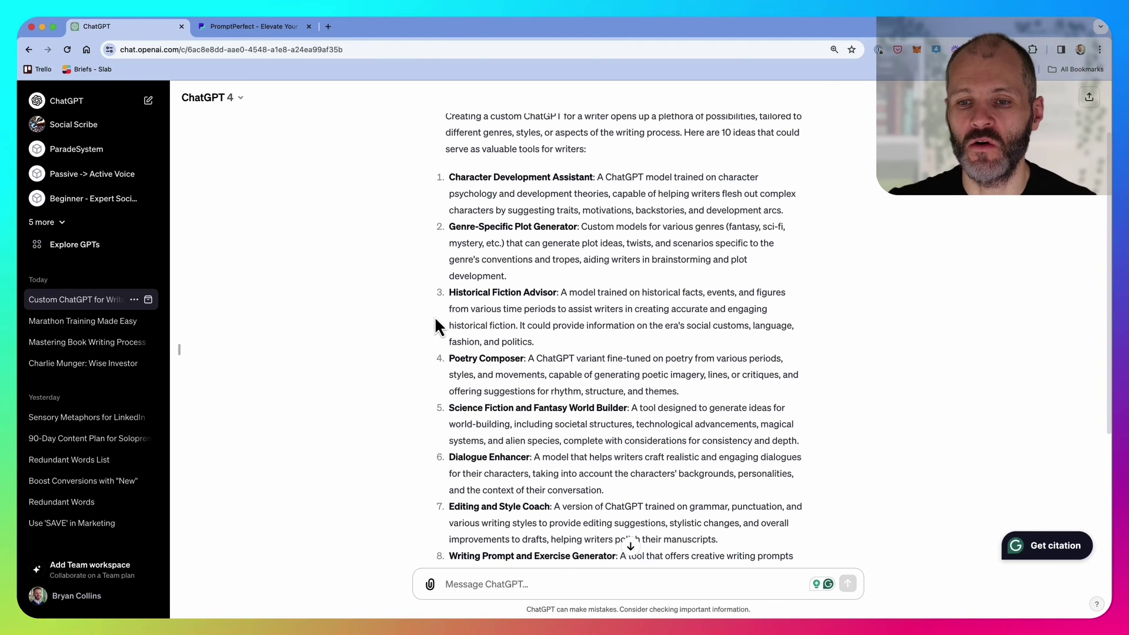
scroll(468, 397, down, 1)
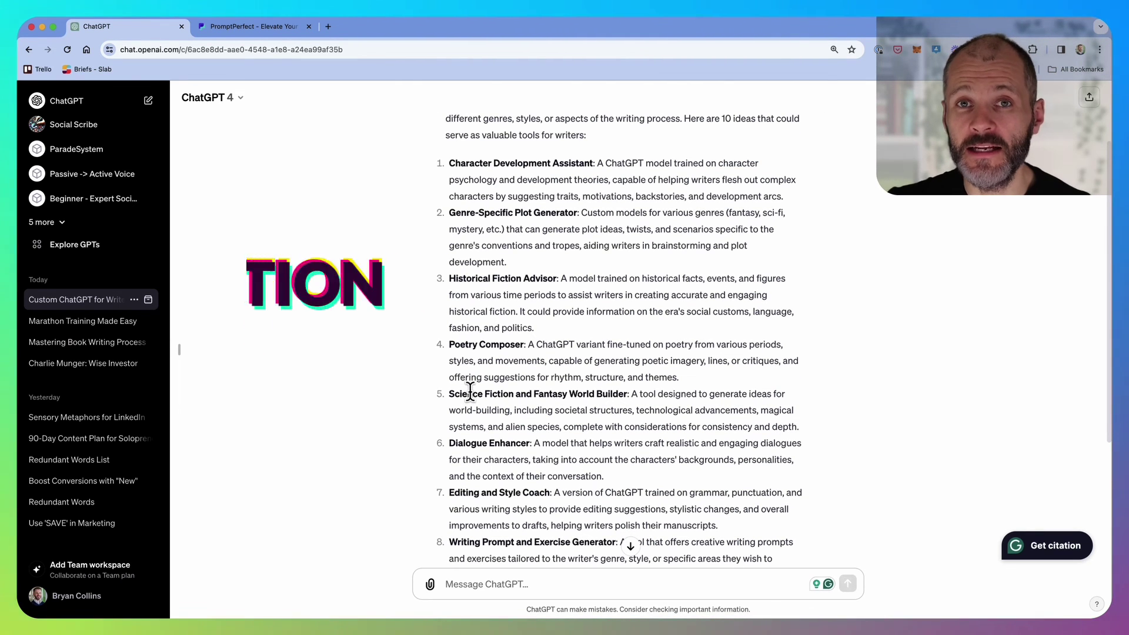